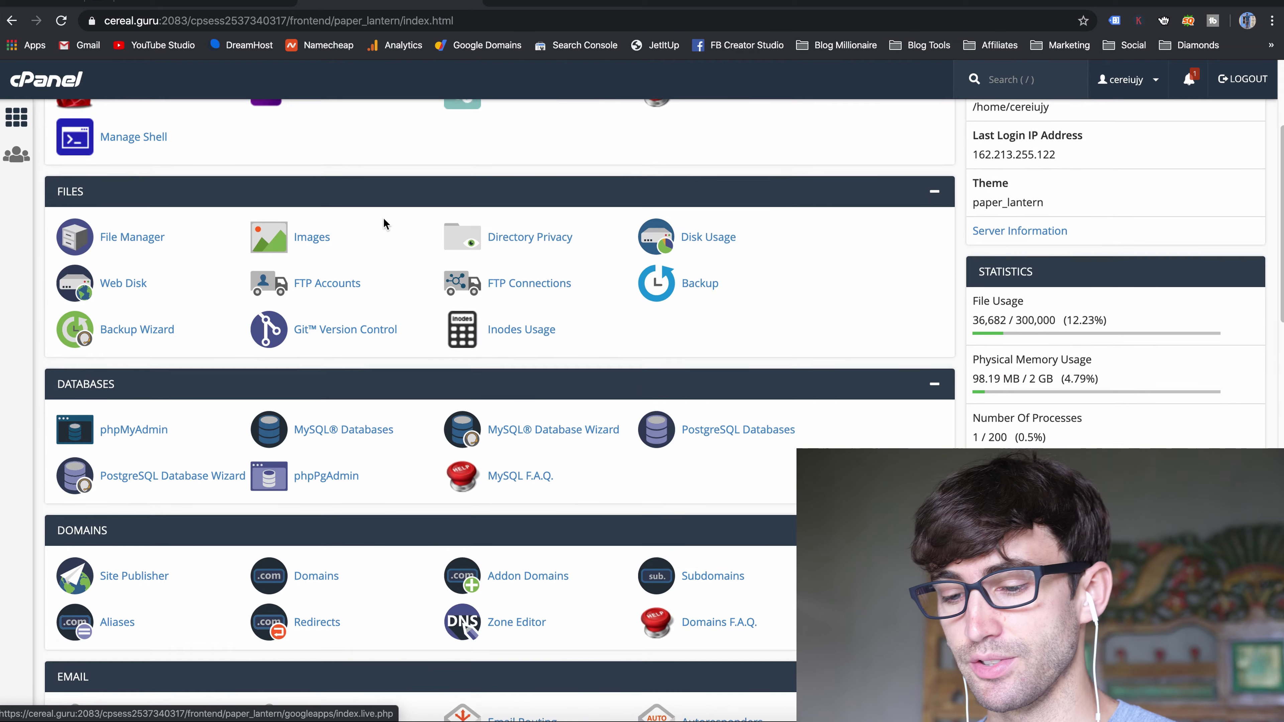
Step: Open the Addon Domains page in cPanel and check the existing addon domains for tonyflo.com
click(516, 473)
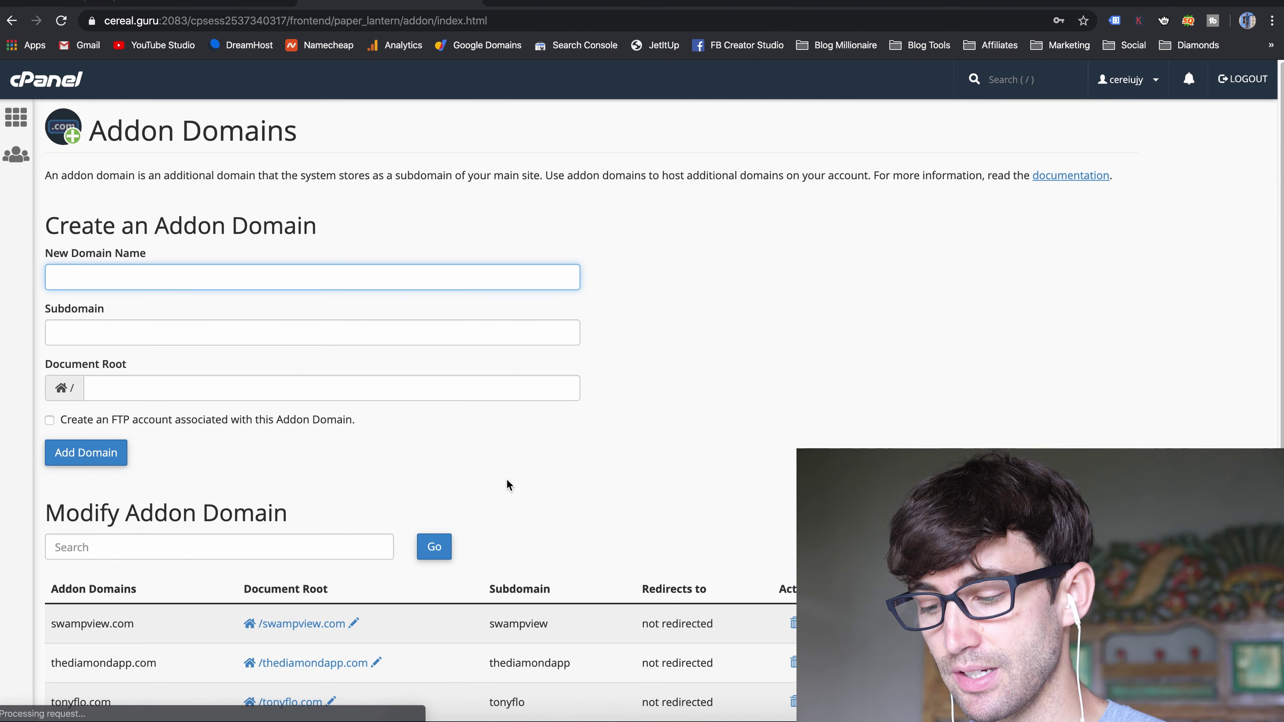
scroll(507, 479, down, 4)
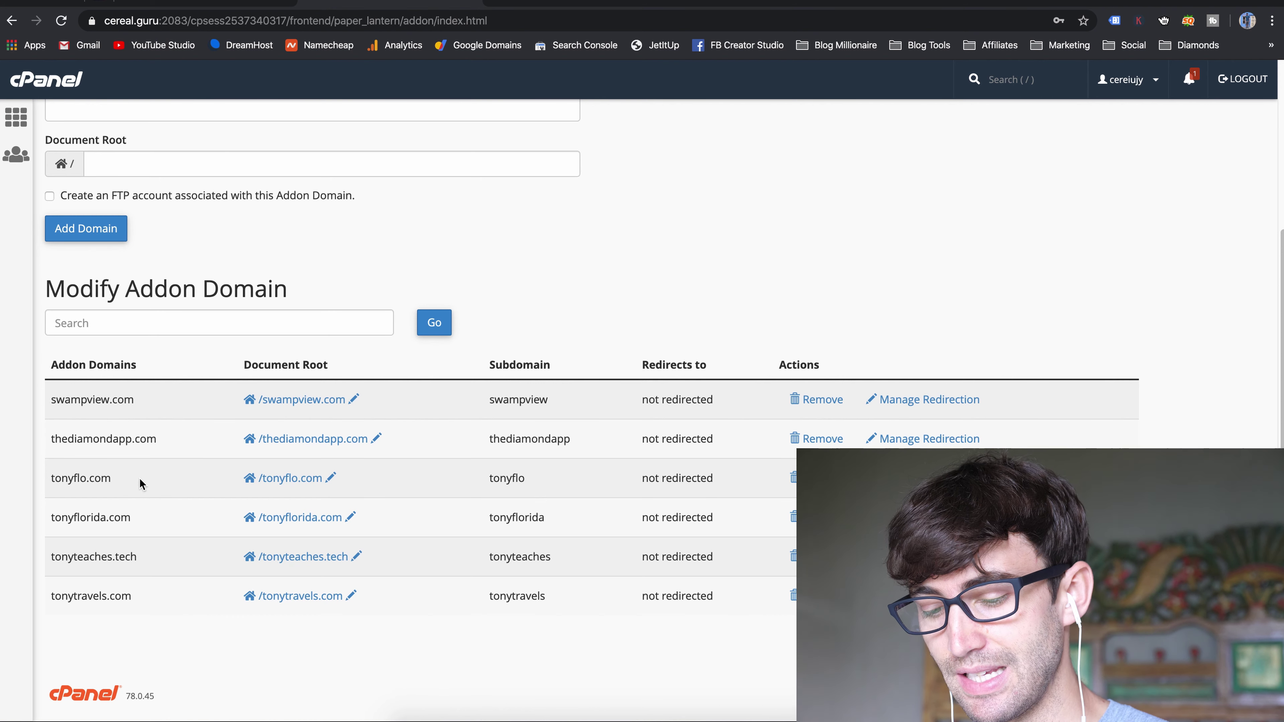
scroll(139, 469, up, 4)
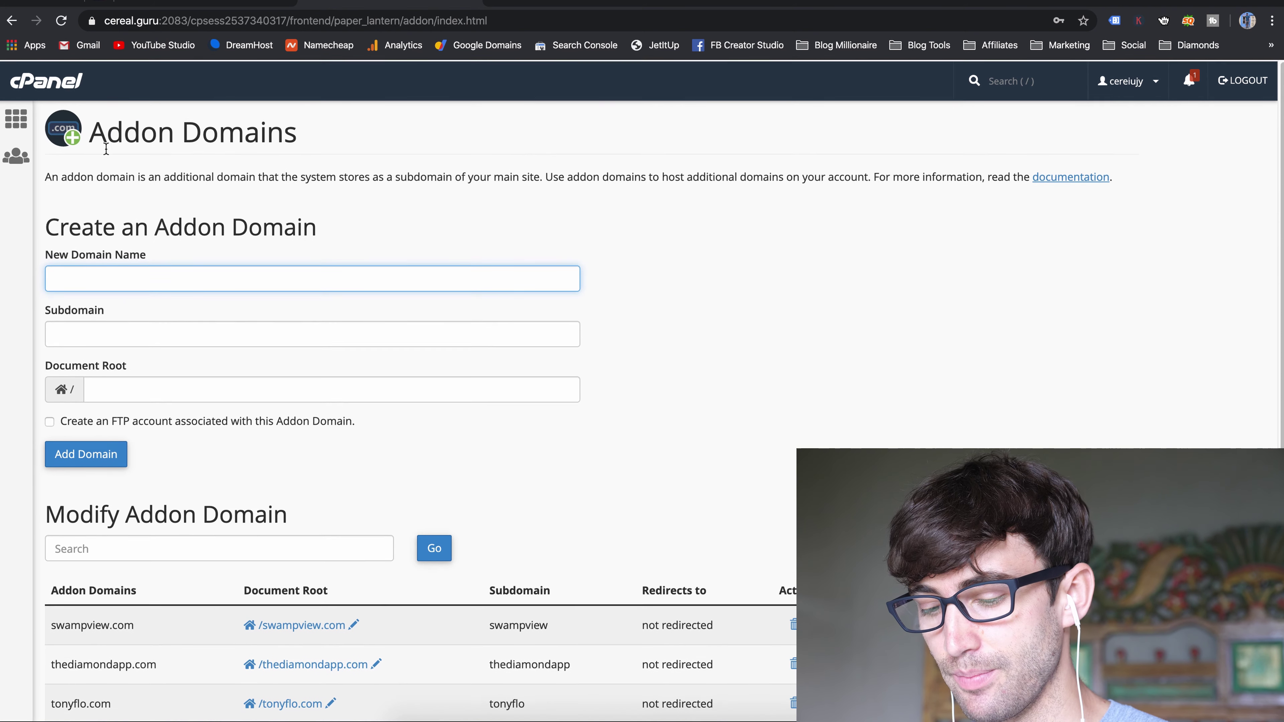
Step: Switch to Google Domains and examine the custom name servers set for tonyflo.com
click(205, 4)
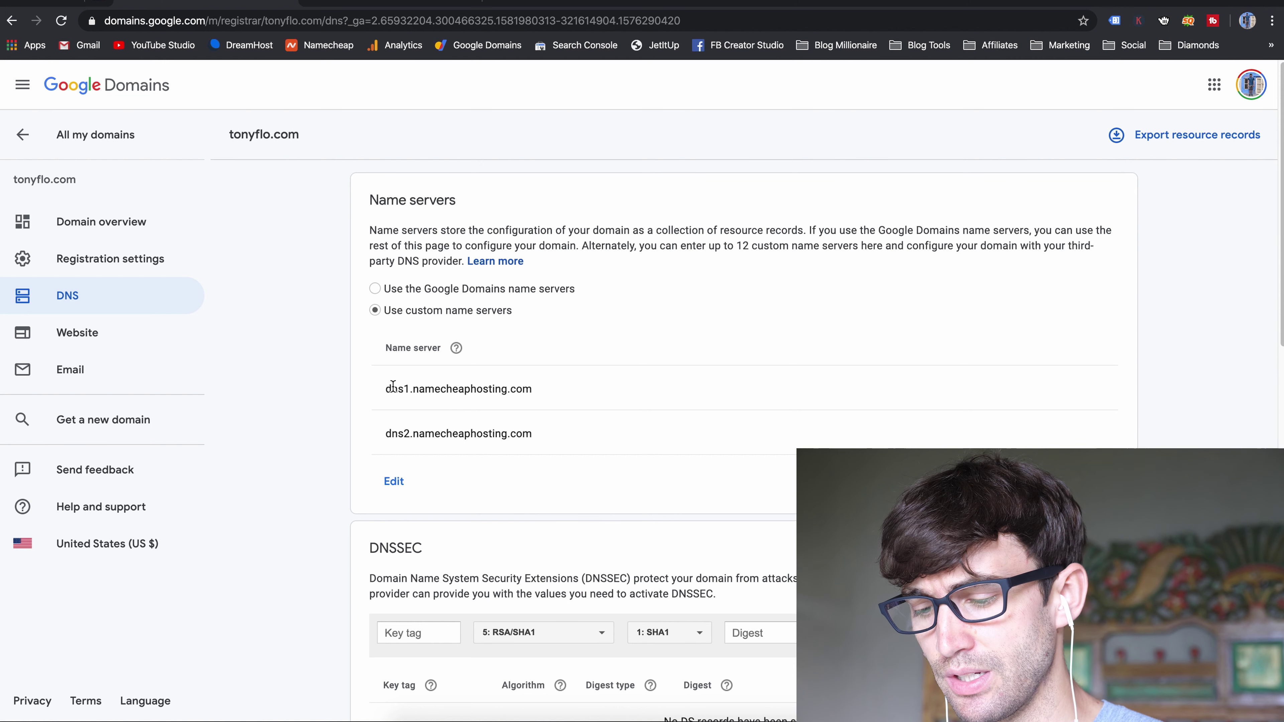
drag(393, 386, 523, 389)
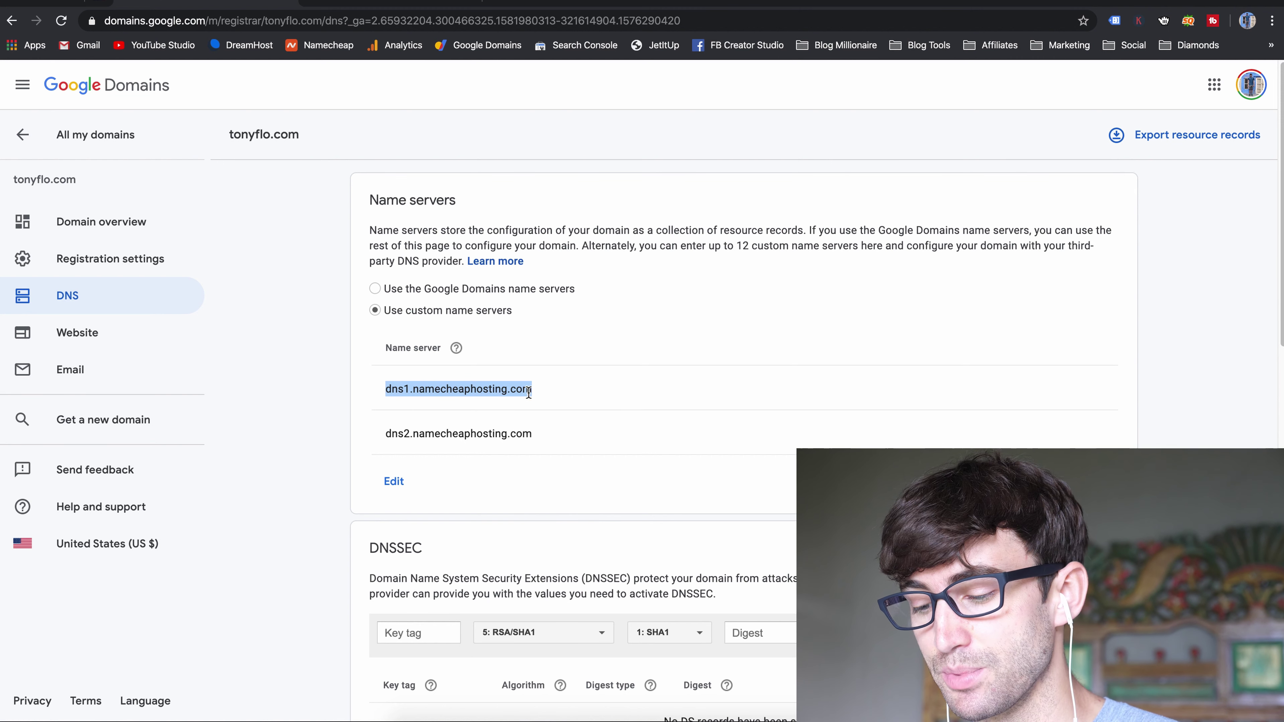
click(446, 389)
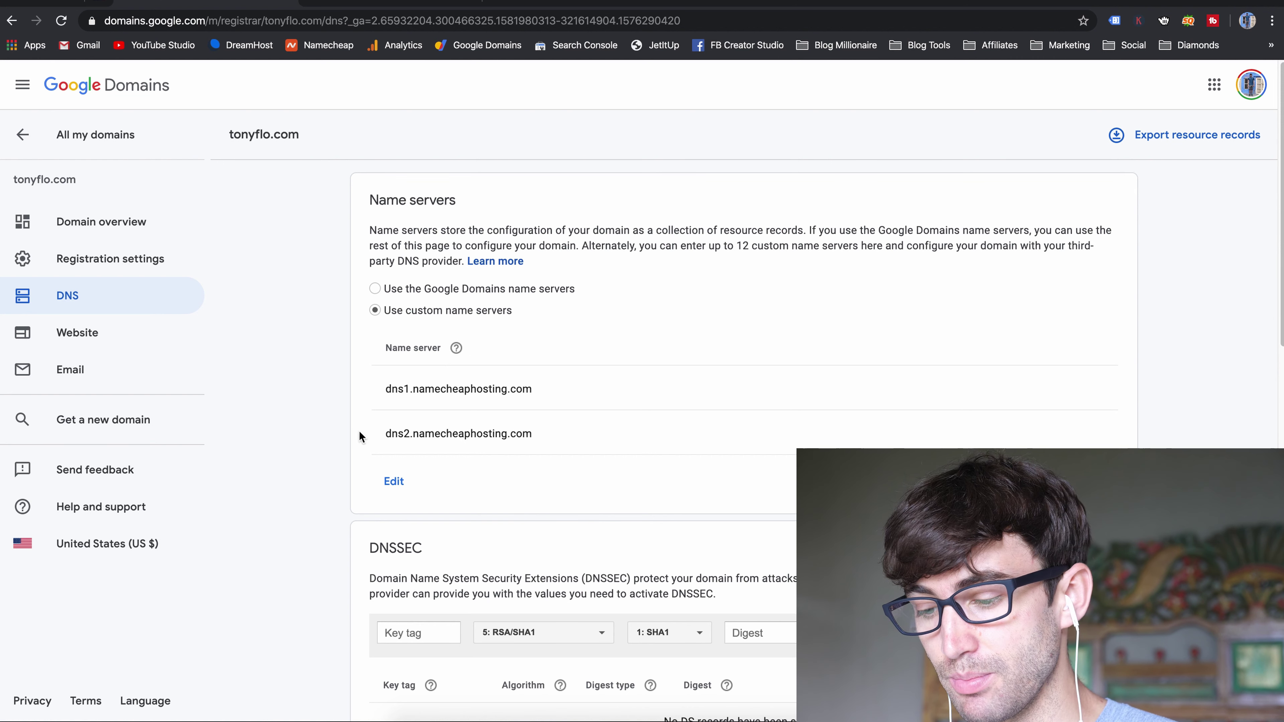
Step: Look up the DNS records of tonyflo.com with the UltraTools DNS Lookup tool and review the results
click(106, 5)
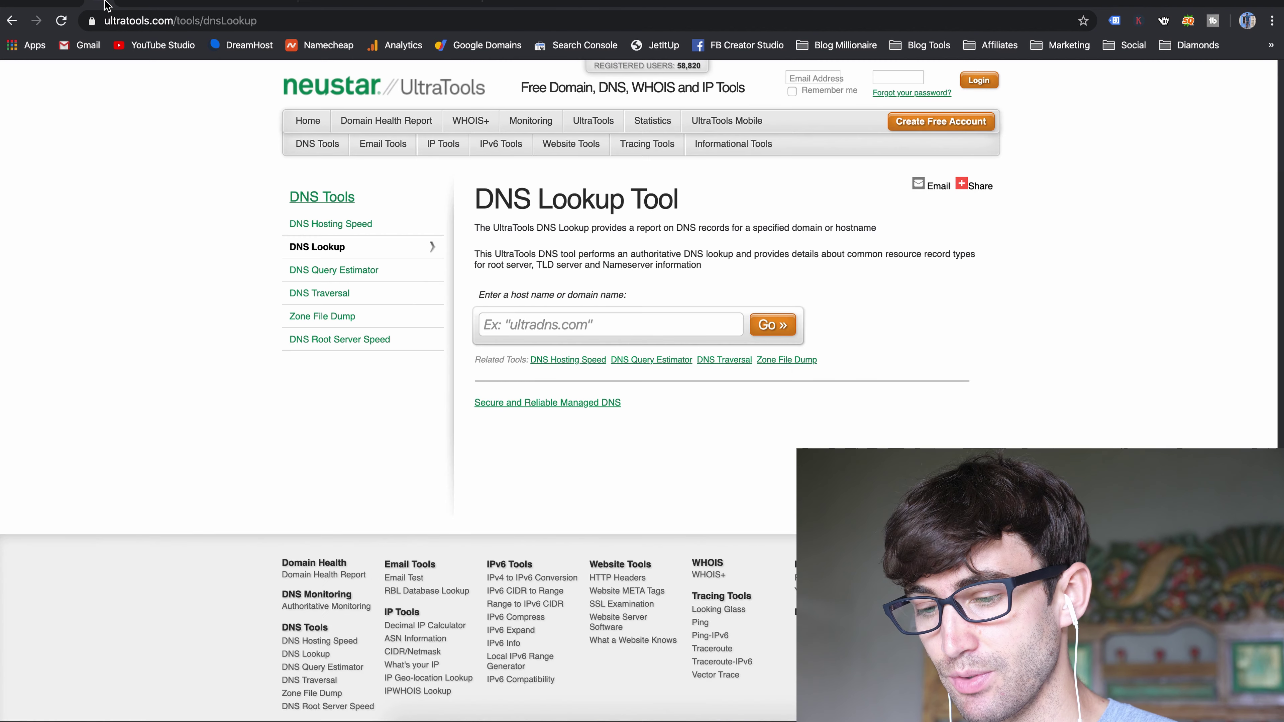
click(506, 324)
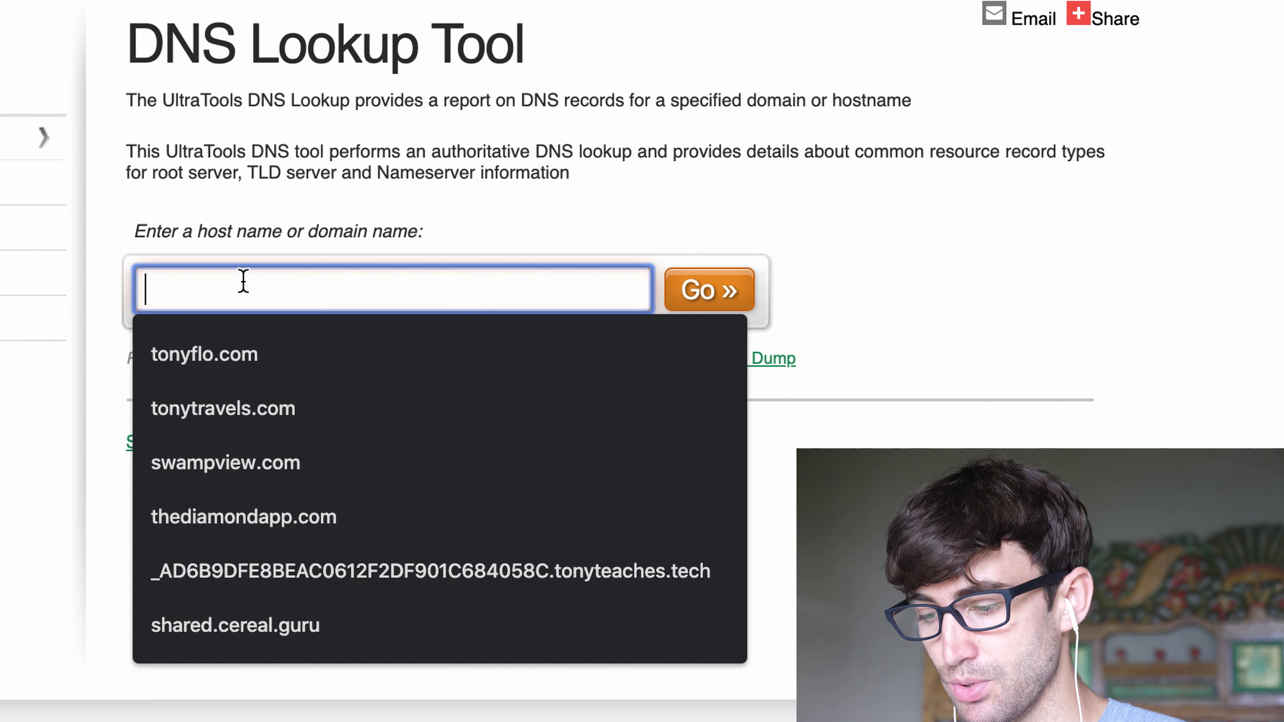
text(tony)
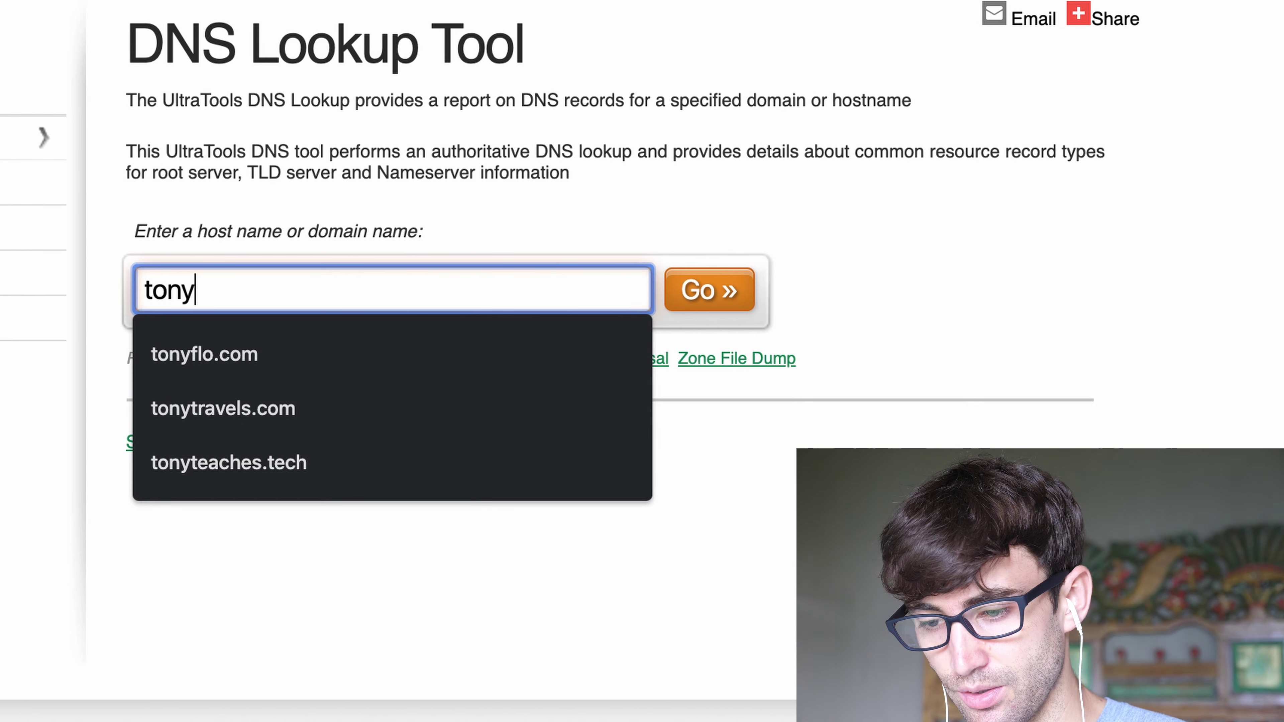
text(flo.c)
key(BackSpace)
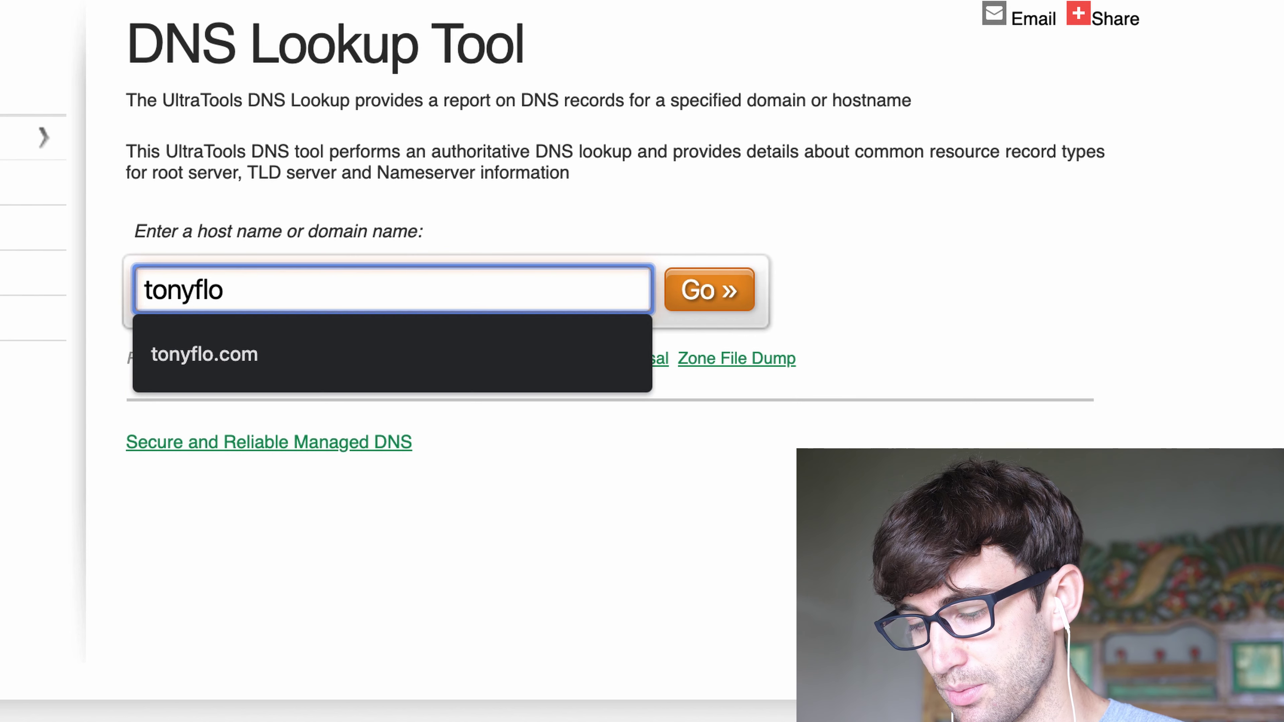
text(.com)
key(Return)
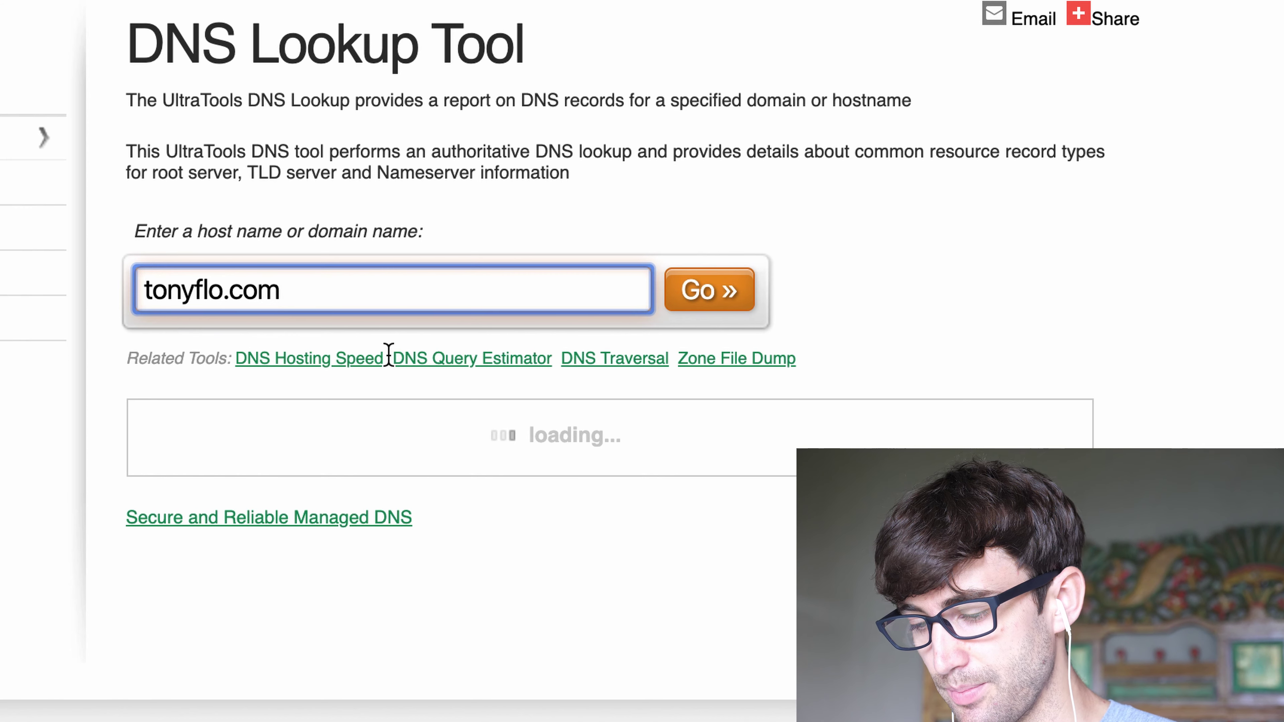
scroll(386, 350, down, 8)
scroll(389, 258, down, 3)
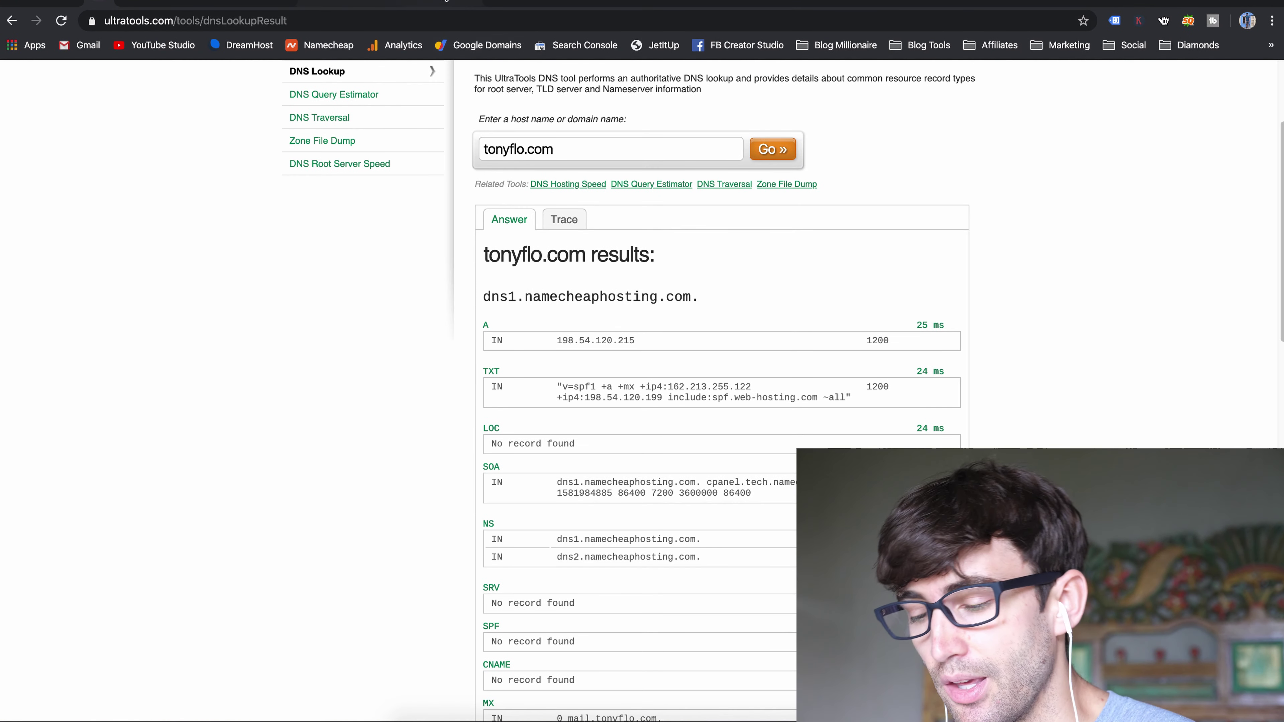
Step: Switch tonyflo.com to the Google Domains name servers in its DNS settings and save the change
click(446, 2)
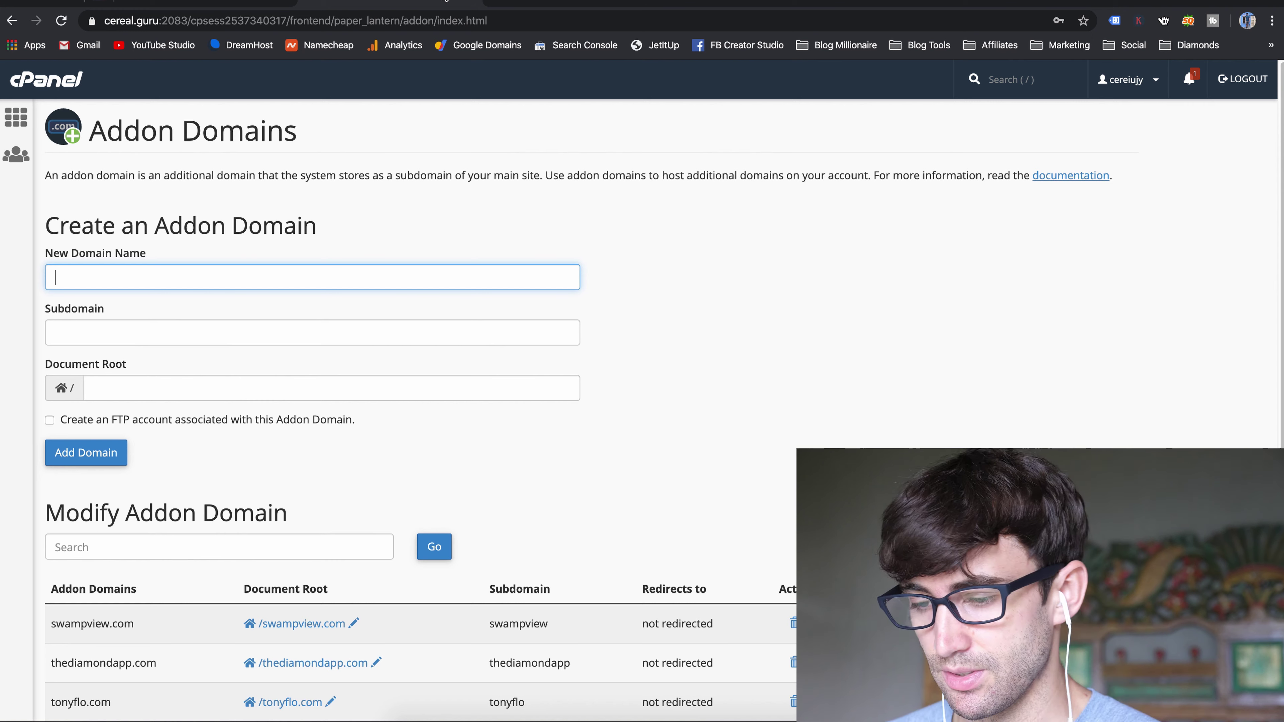
click(233, 2)
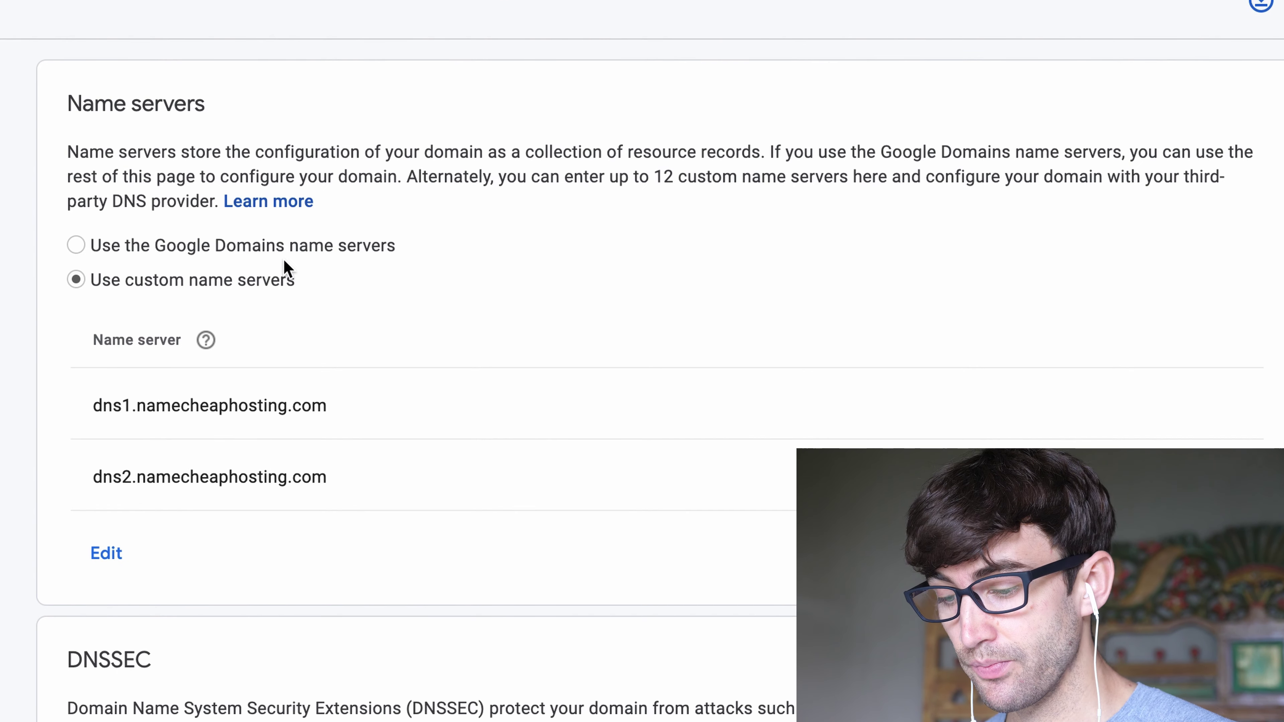
click(328, 251)
click(119, 708)
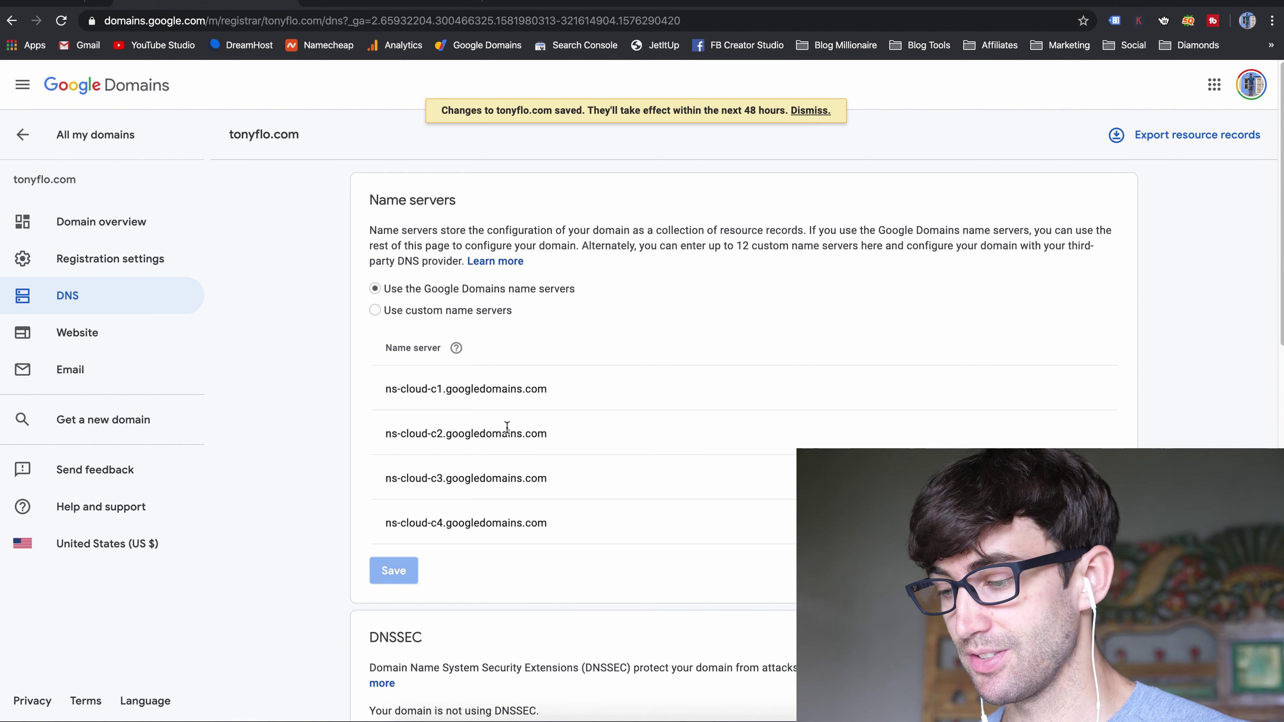
Step: Load tonyflo.com in a new browser tab to check what the site serves
click(503, 4)
text(tonyflo)
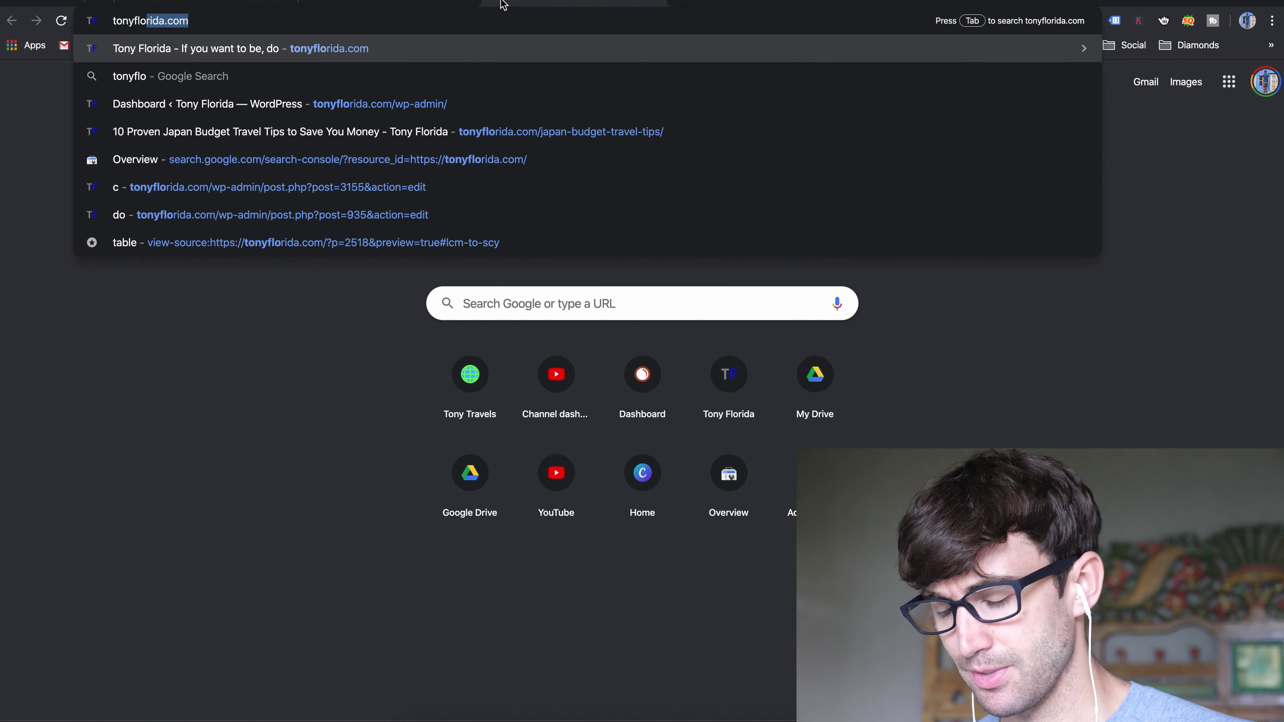
text(.com)
key(Return)
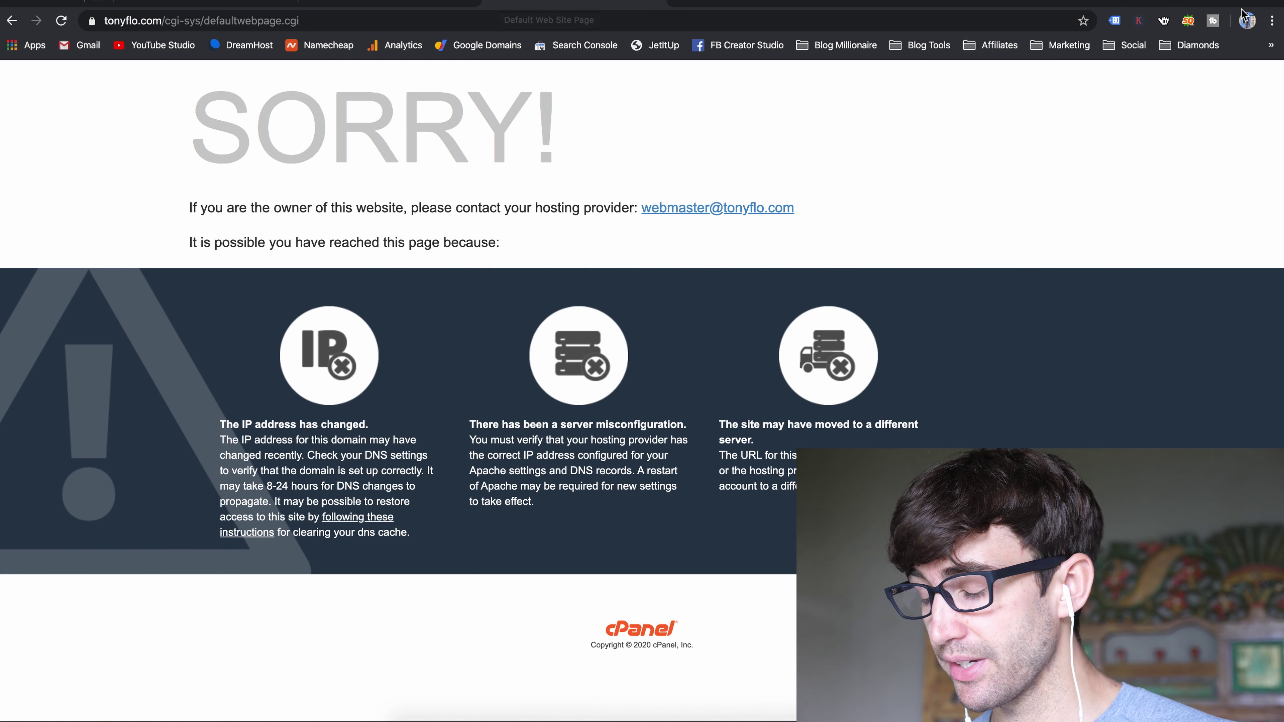
Step: Load tonyflo.com in an incognito window, reload it, and close the window after checking the site
click(1272, 20)
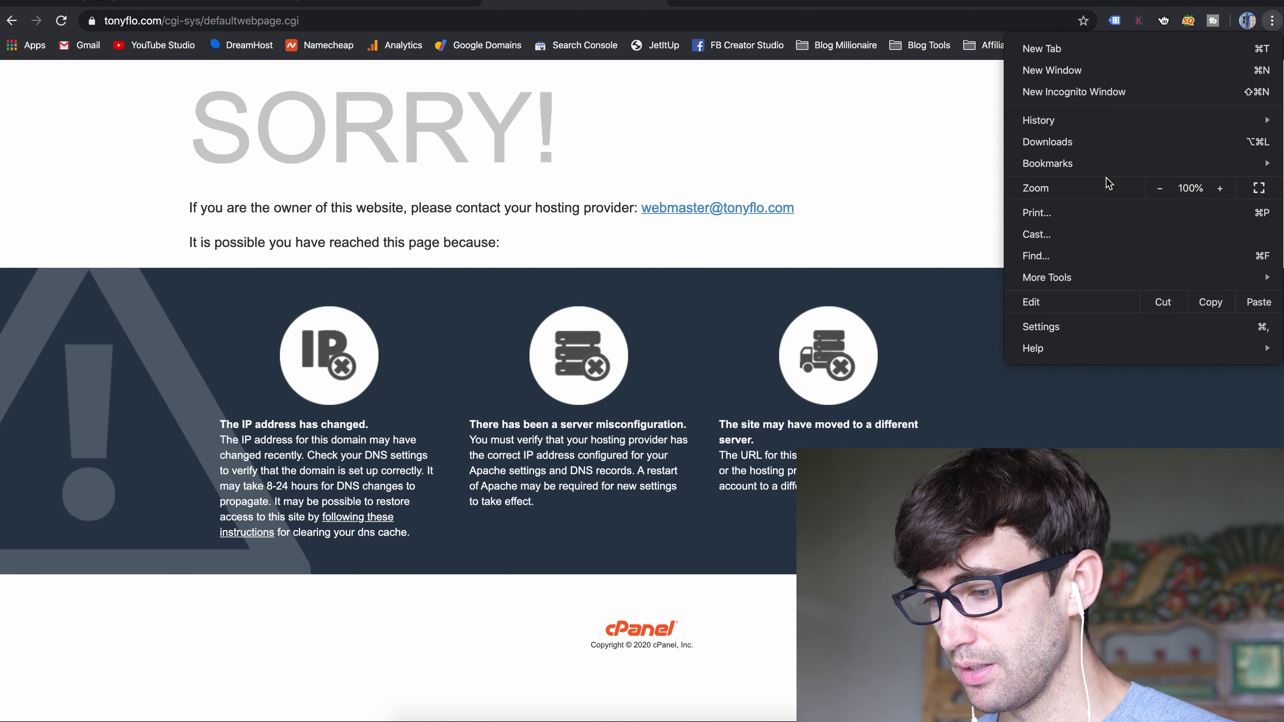
mouse_move(1112, 174)
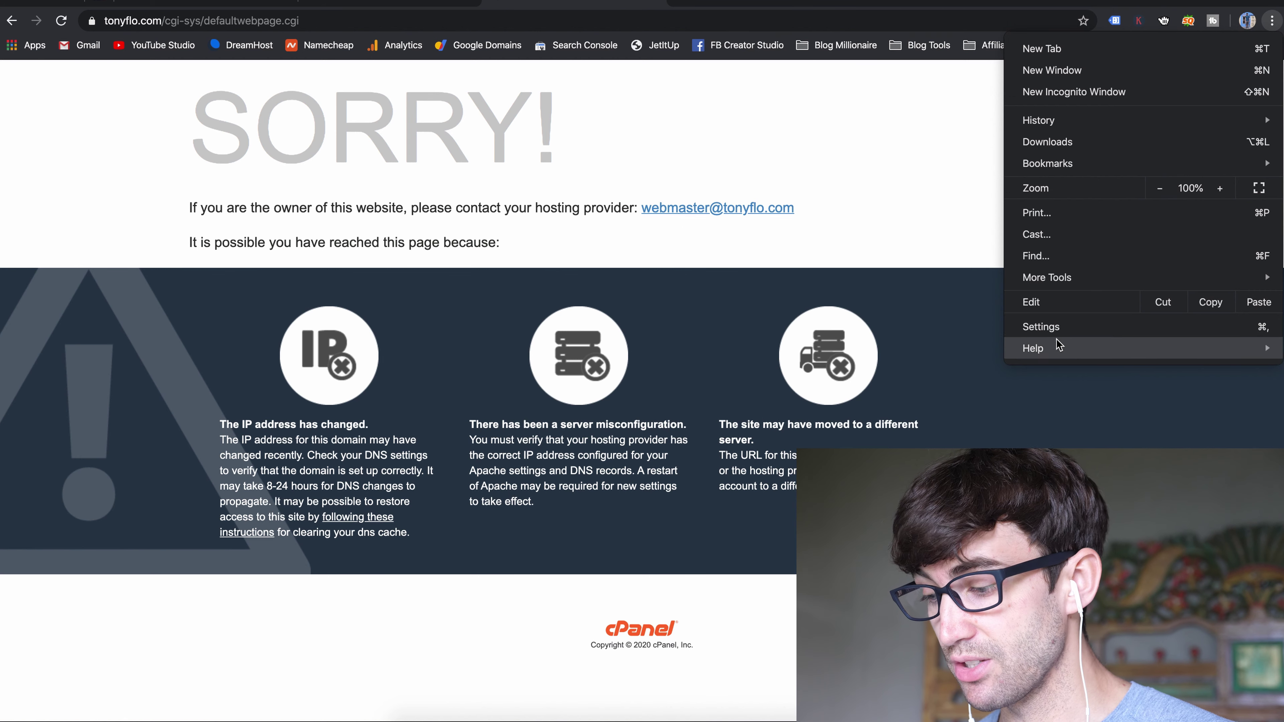
click(1110, 85)
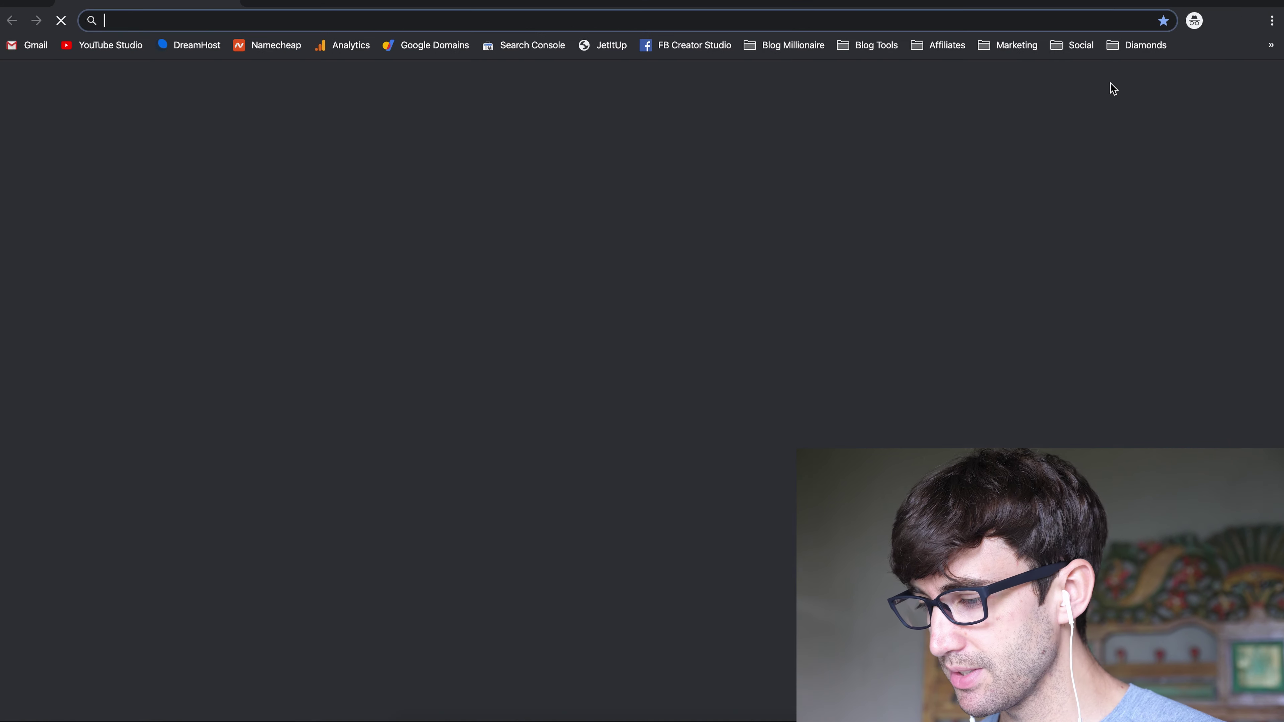
text(tonyflo.)
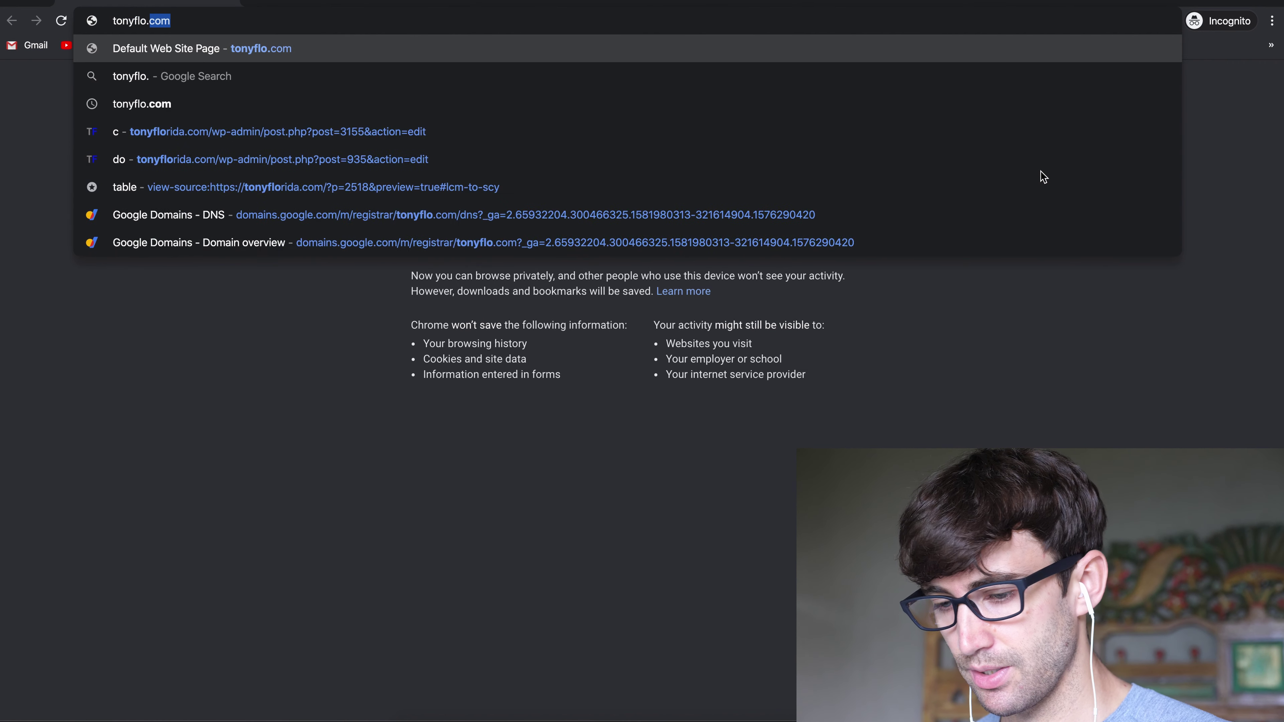
key(Return)
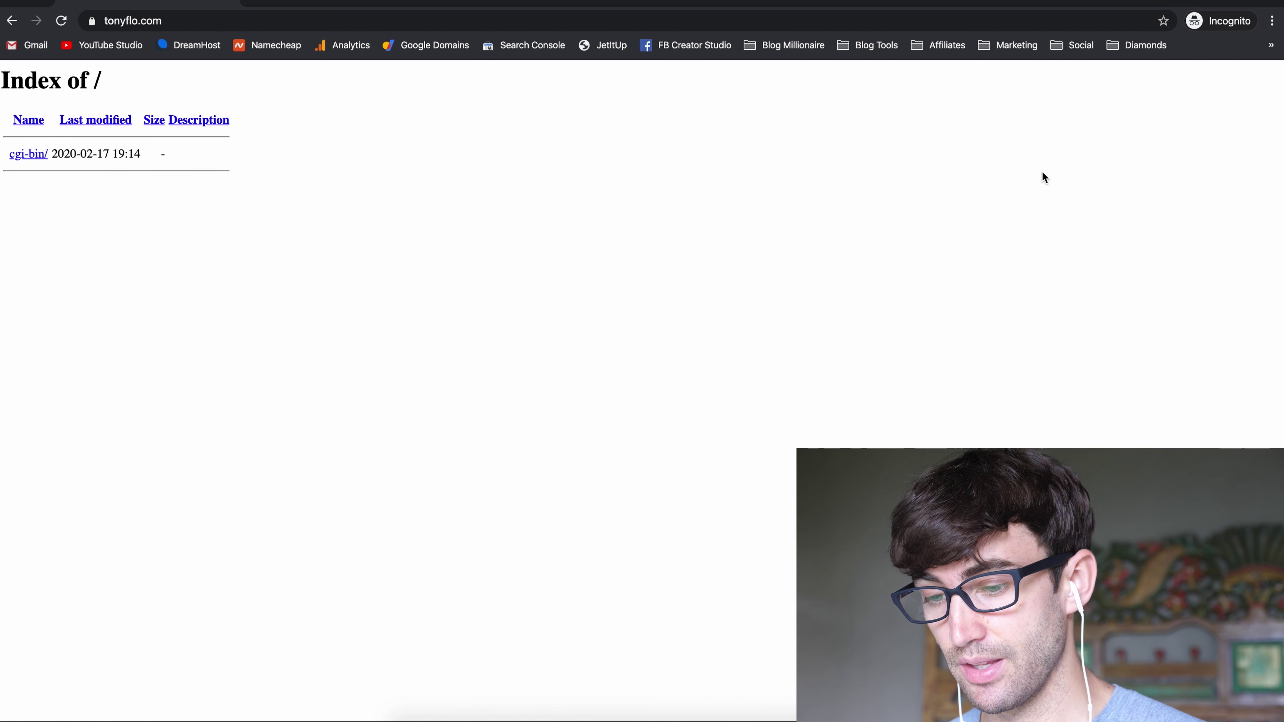
click(62, 23)
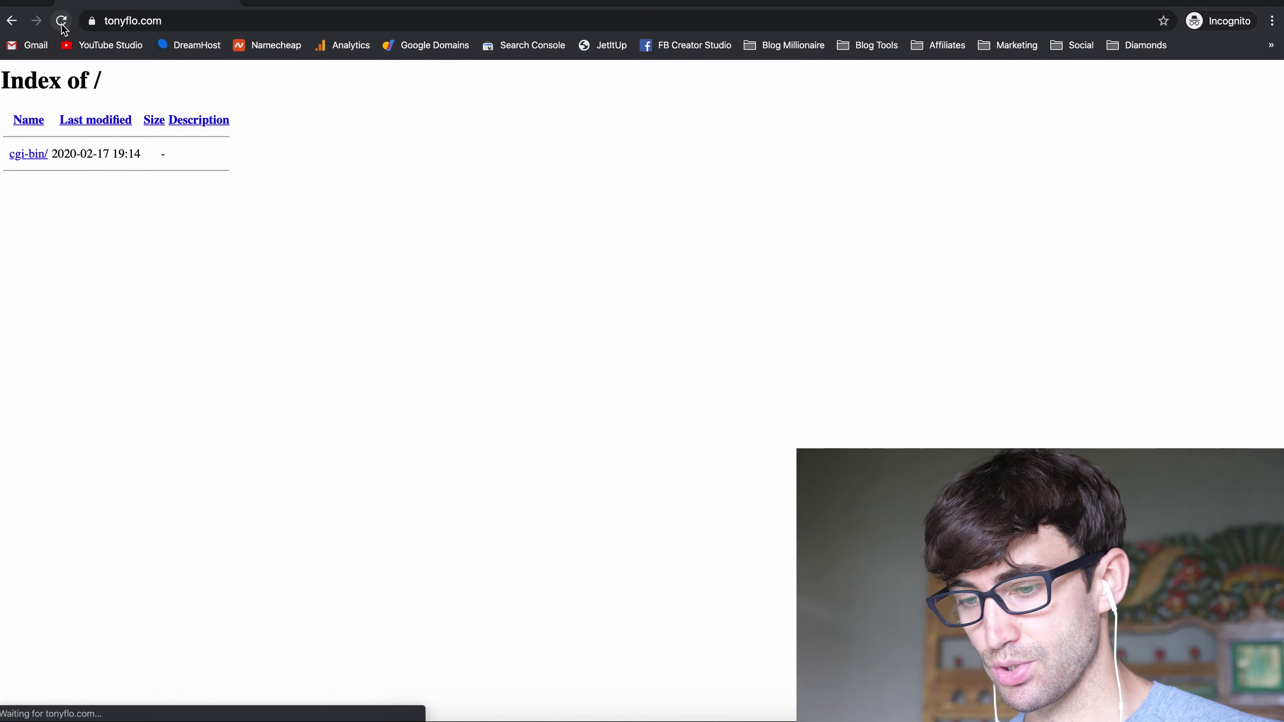
click(10, 1)
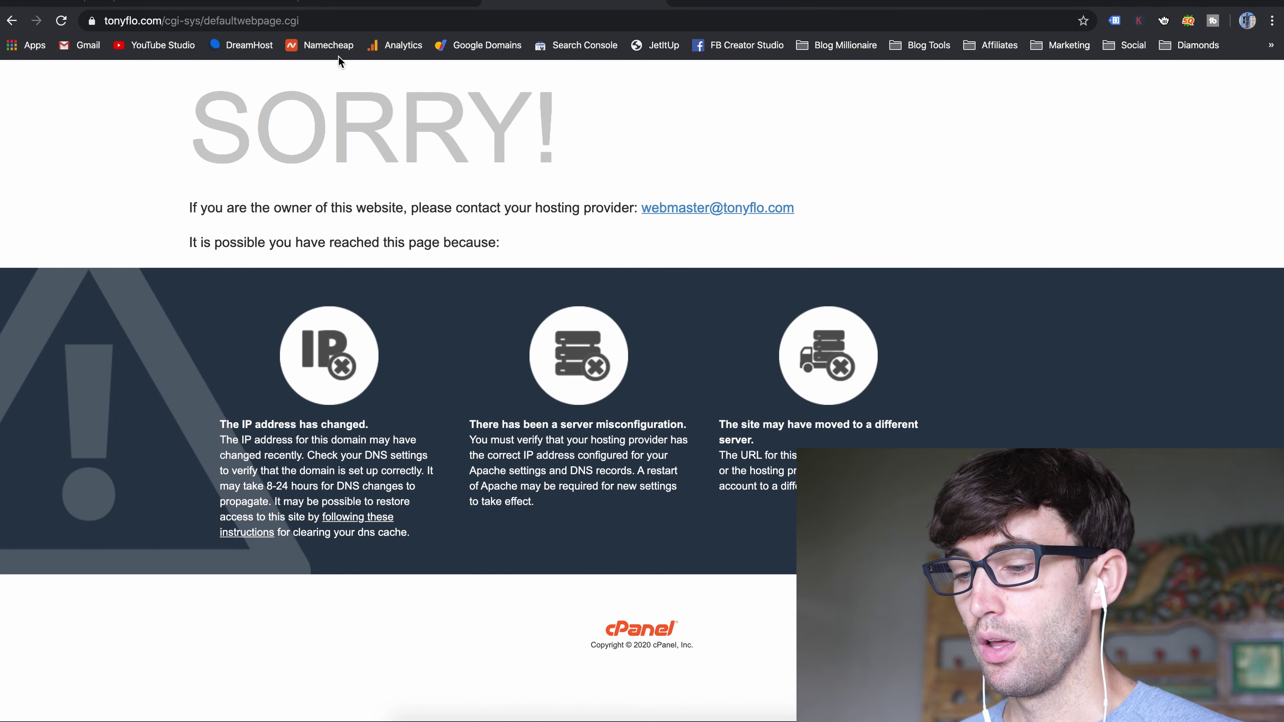
Step: Bring up the custom resource records of tonyflo.com in Google Domains, and copy the dedicated IP address from the cPanel home page
click(223, 2)
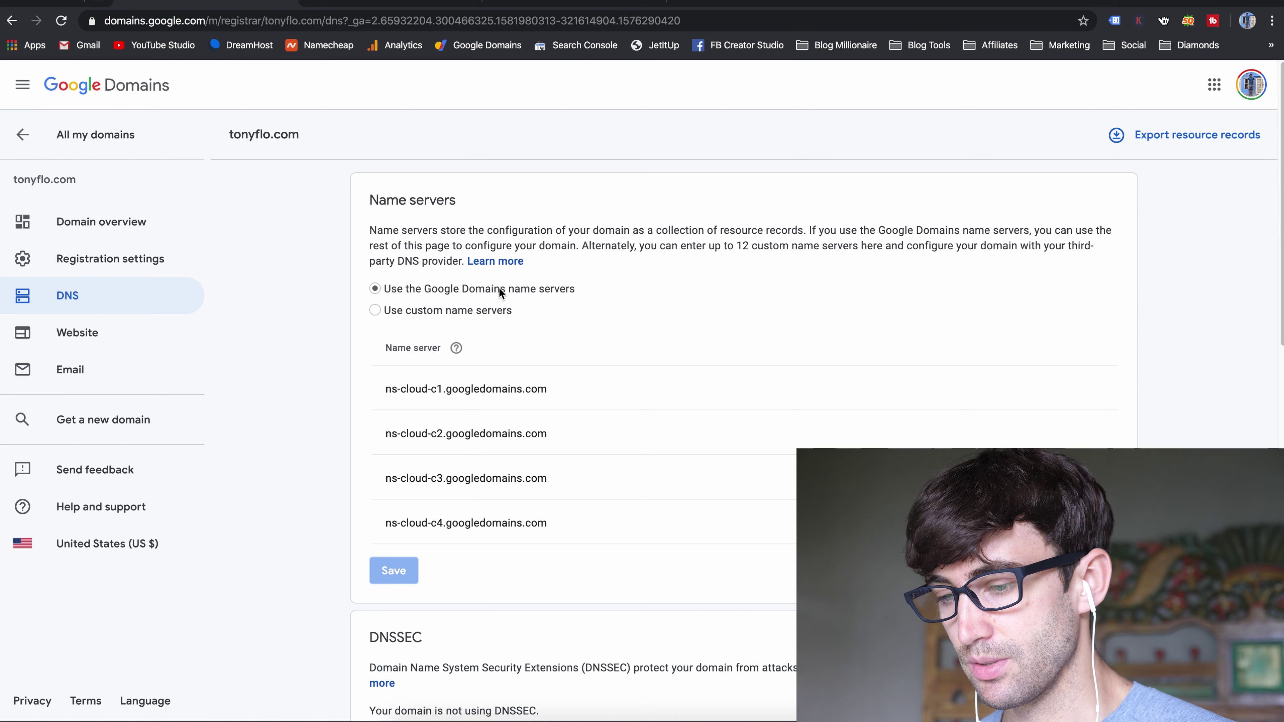
scroll(500, 292, down, 10)
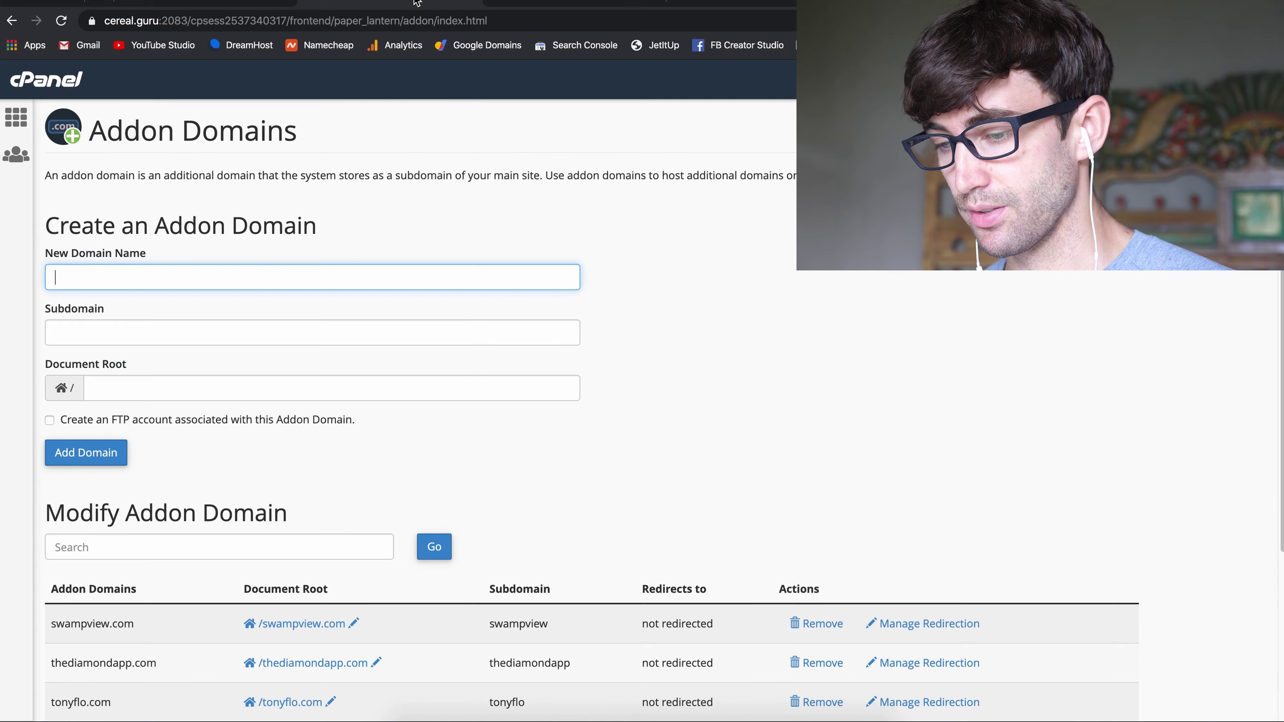
click(39, 85)
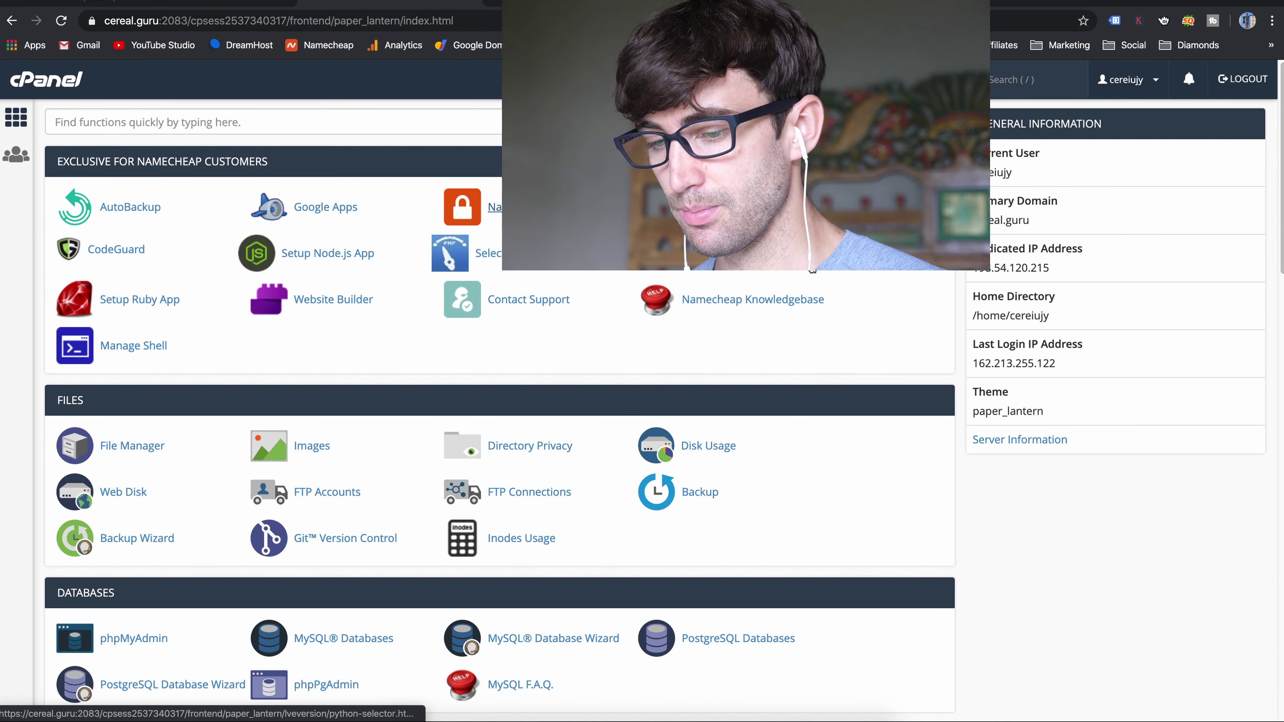
double_click(981, 266)
key(ctrl+c)
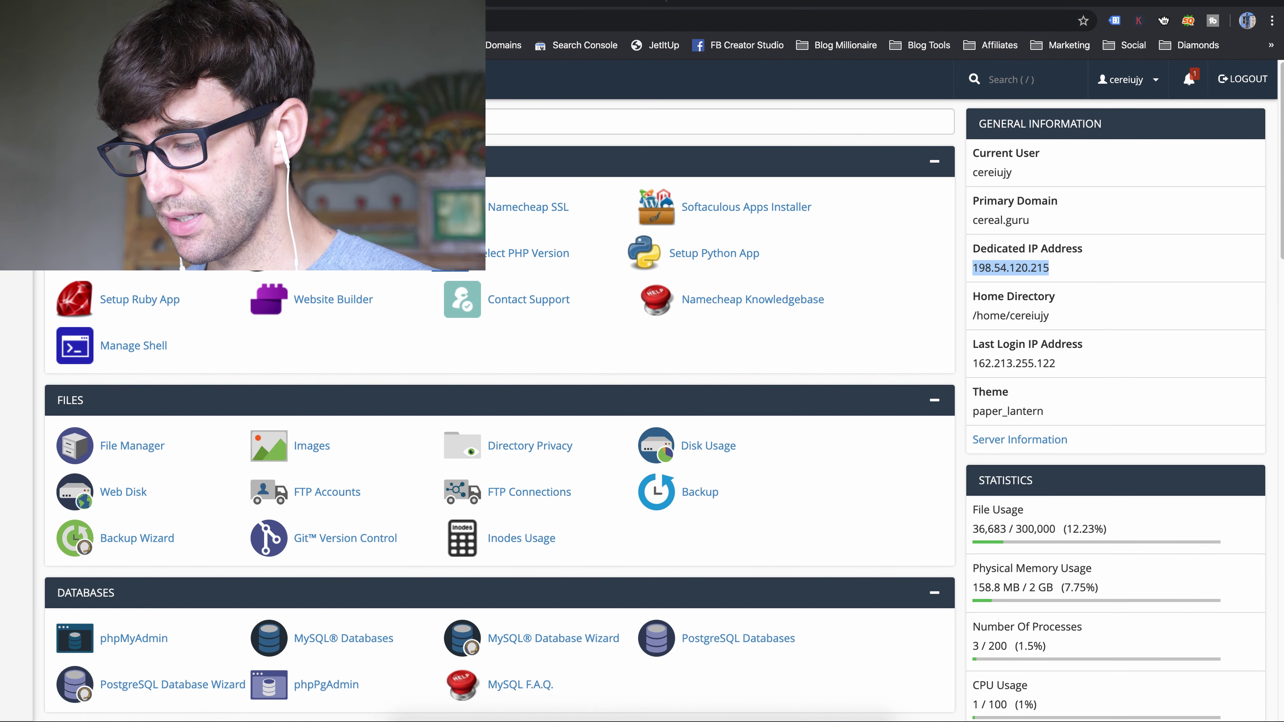
Step: Add a custom A resource record in Google Domains for the root domain (@) pointing to 198.54.120.215
click(324, 3)
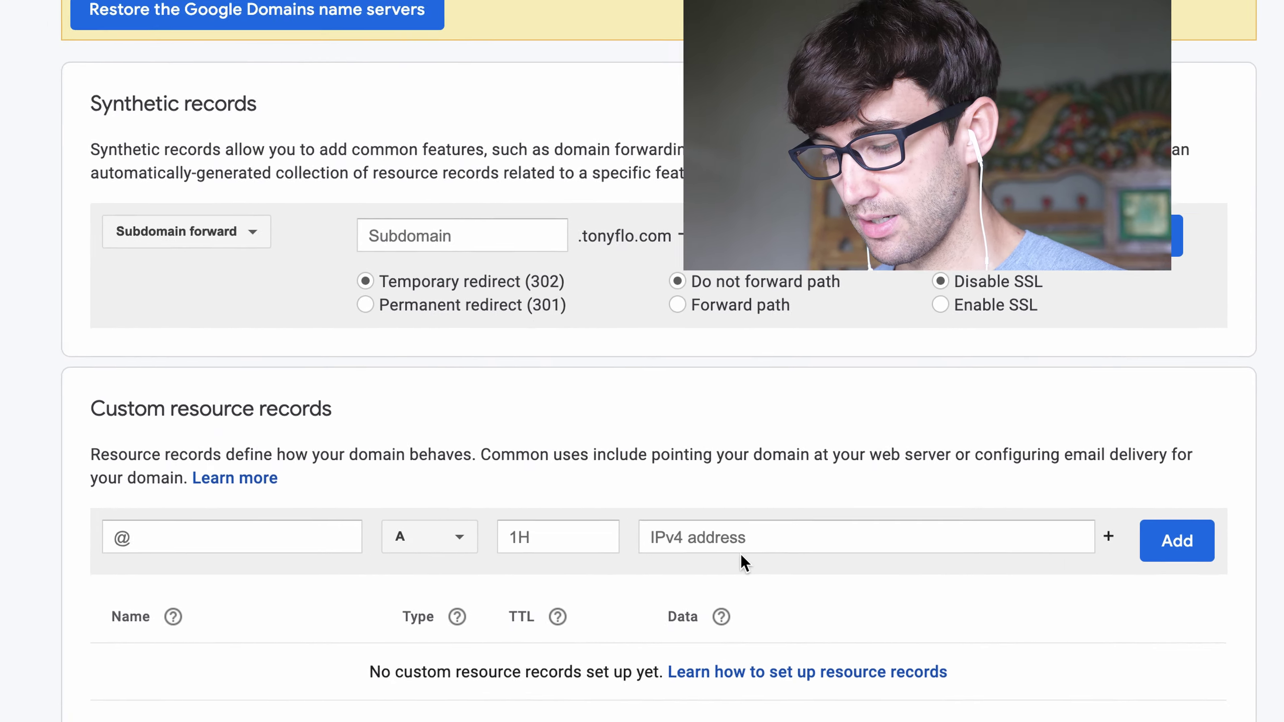
click(800, 573)
key(ctrl+v)
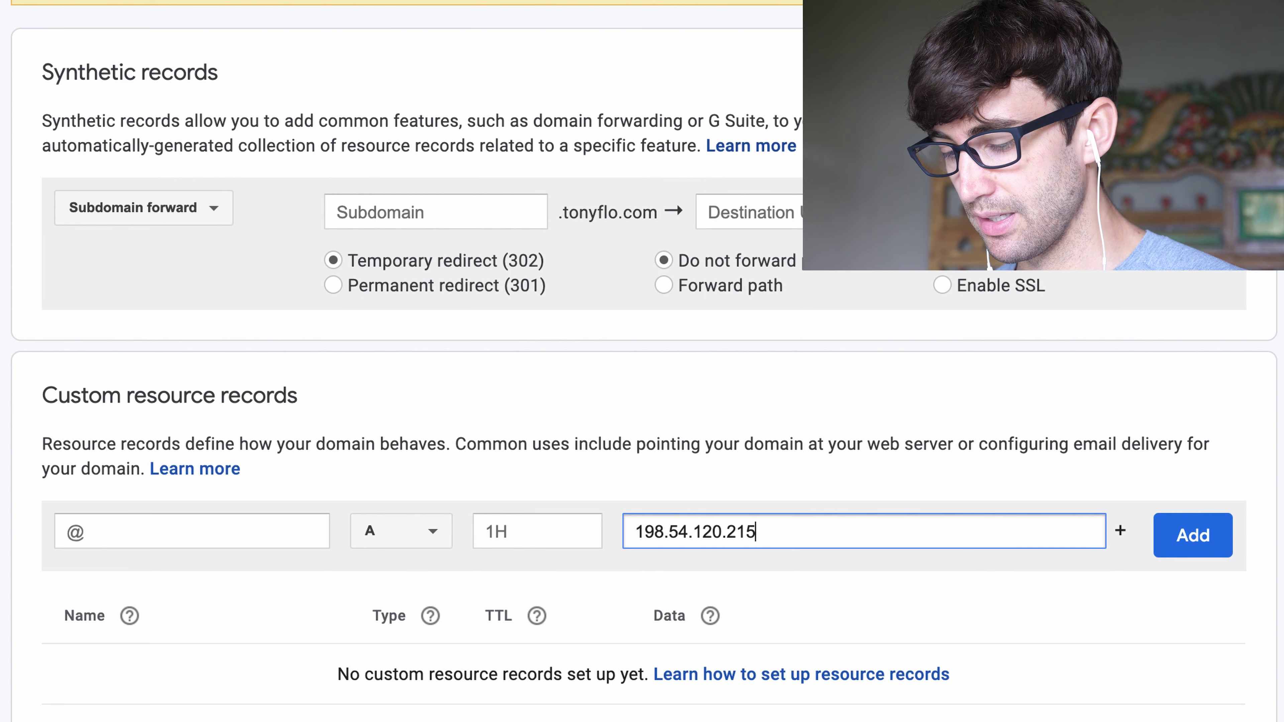
click(1208, 540)
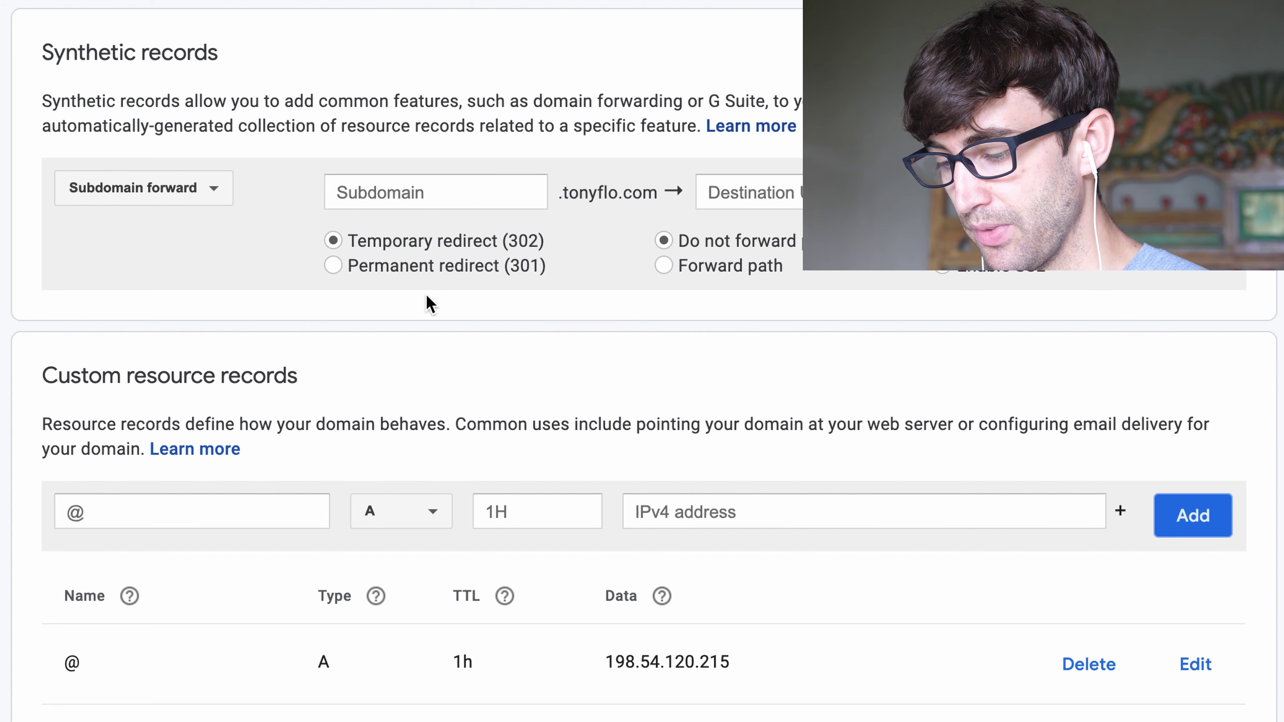
Step: Add a custom A resource record for the www subdomain pointing to 198.54.120.215
click(144, 514)
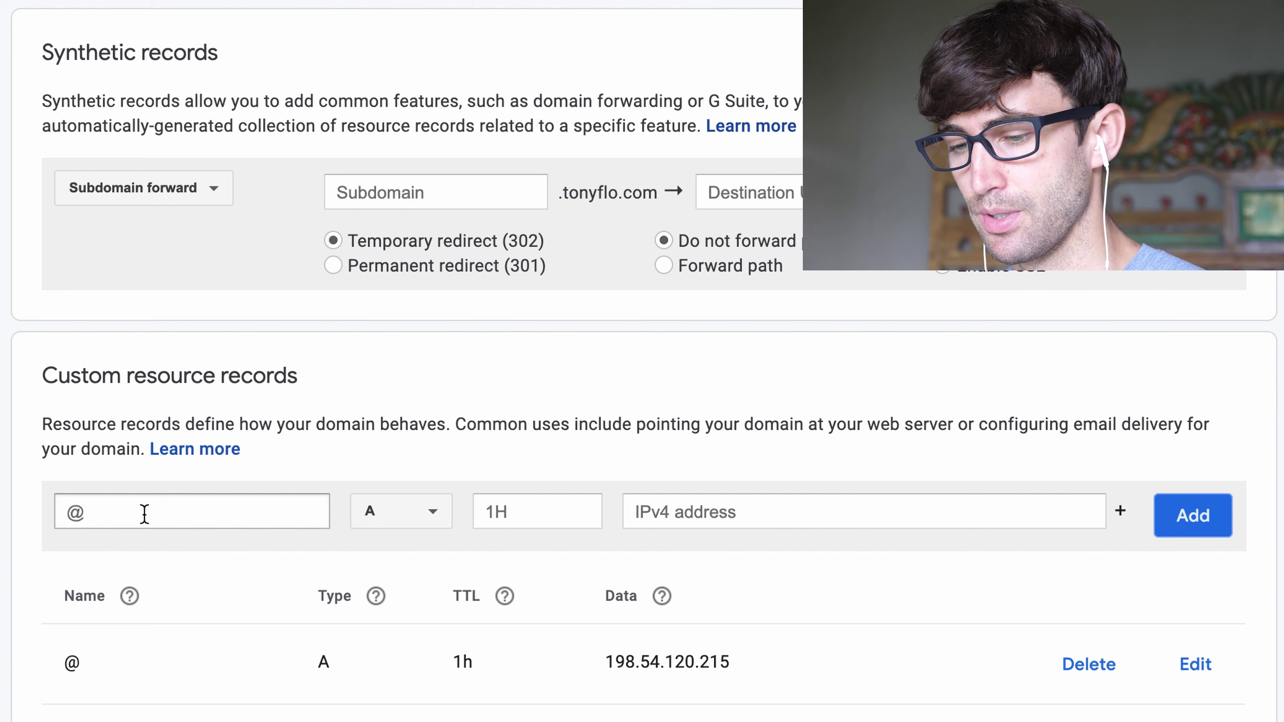
click(144, 514)
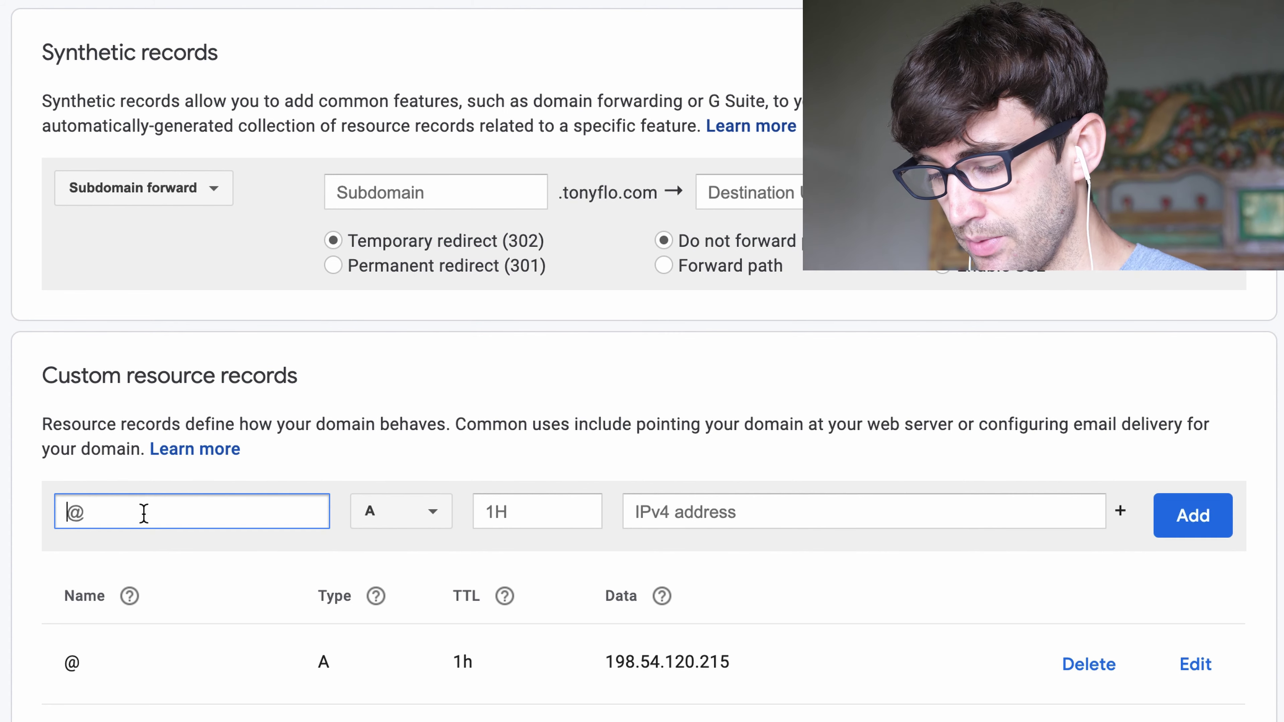
text(www)
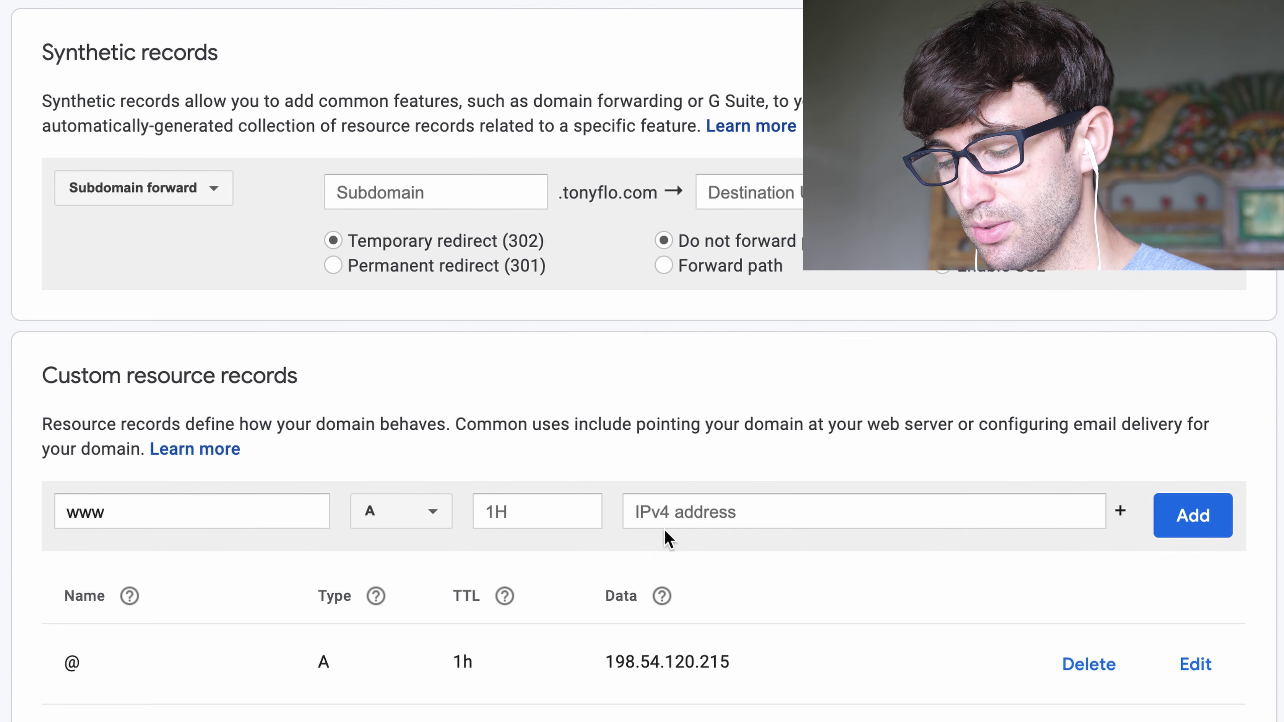
click(668, 519)
key(ctrl+v)
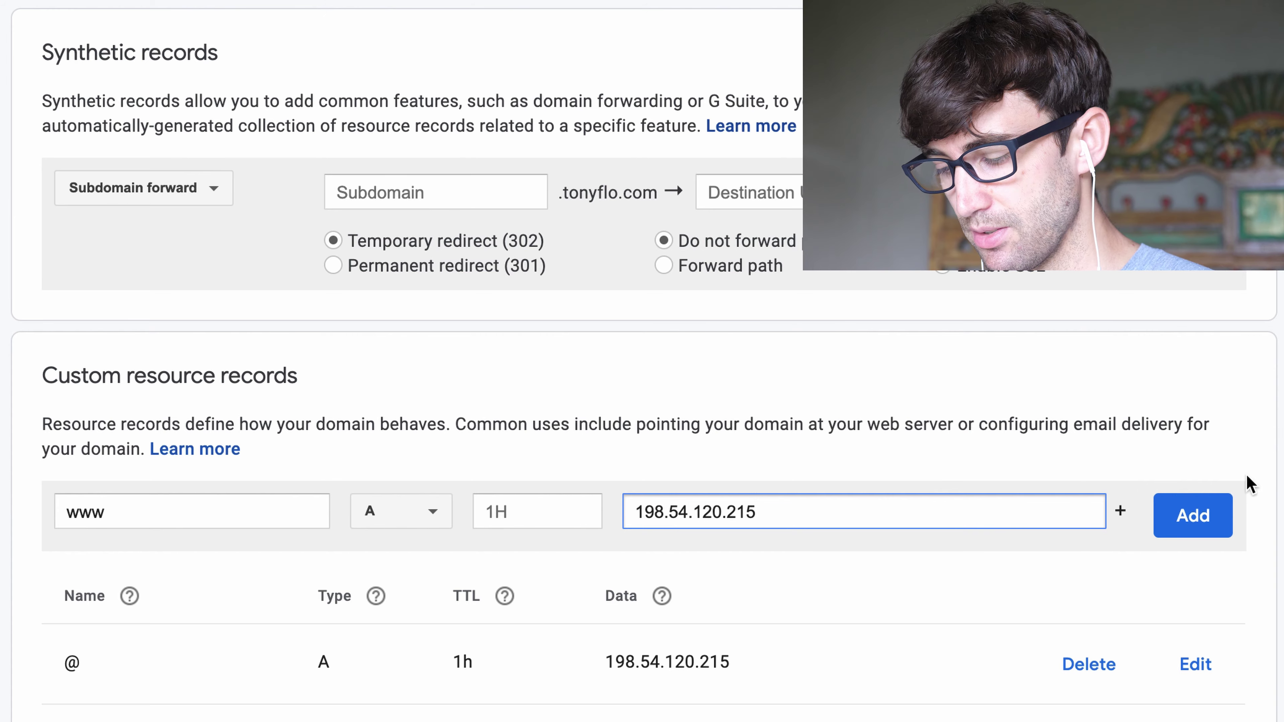
scroll(1190, 505, down, 1)
click(1191, 518)
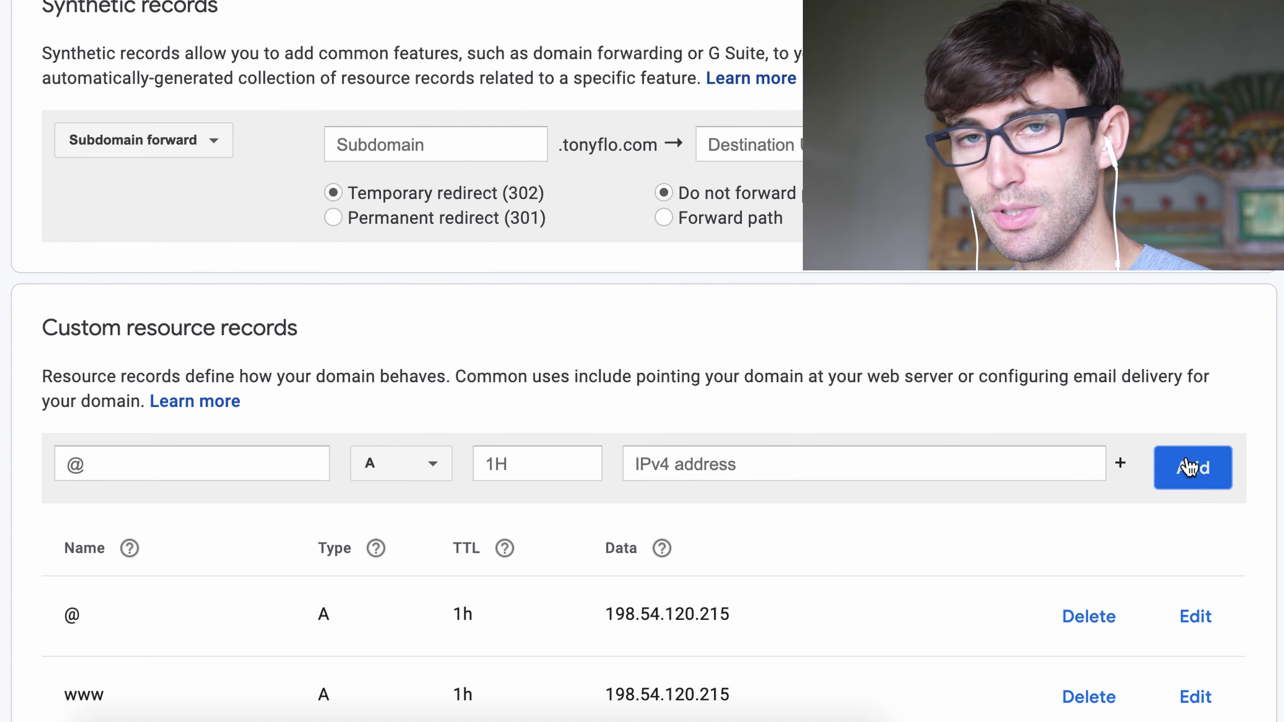
scroll(1183, 455, down, 2)
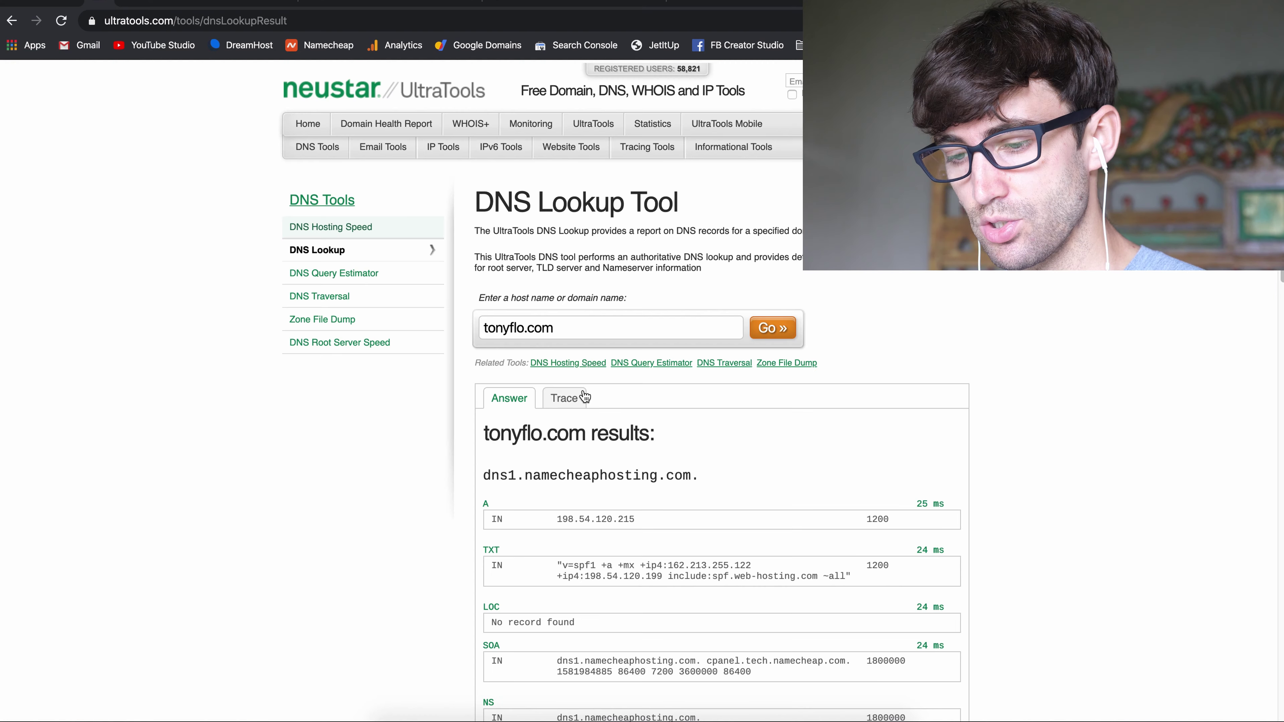
Step: Rerun the UltraTools DNS lookup for tonyflo.com and examine the name servers listed under its NS records
scroll(585, 397, down, 4)
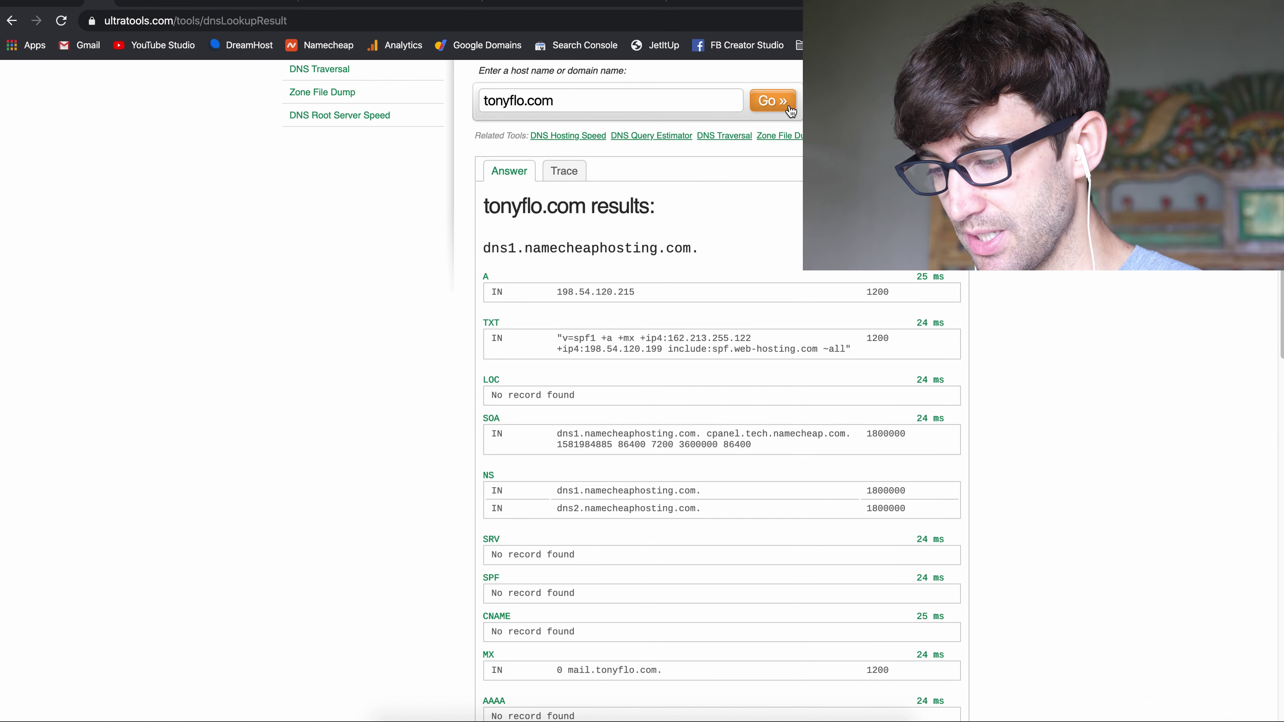
click(790, 111)
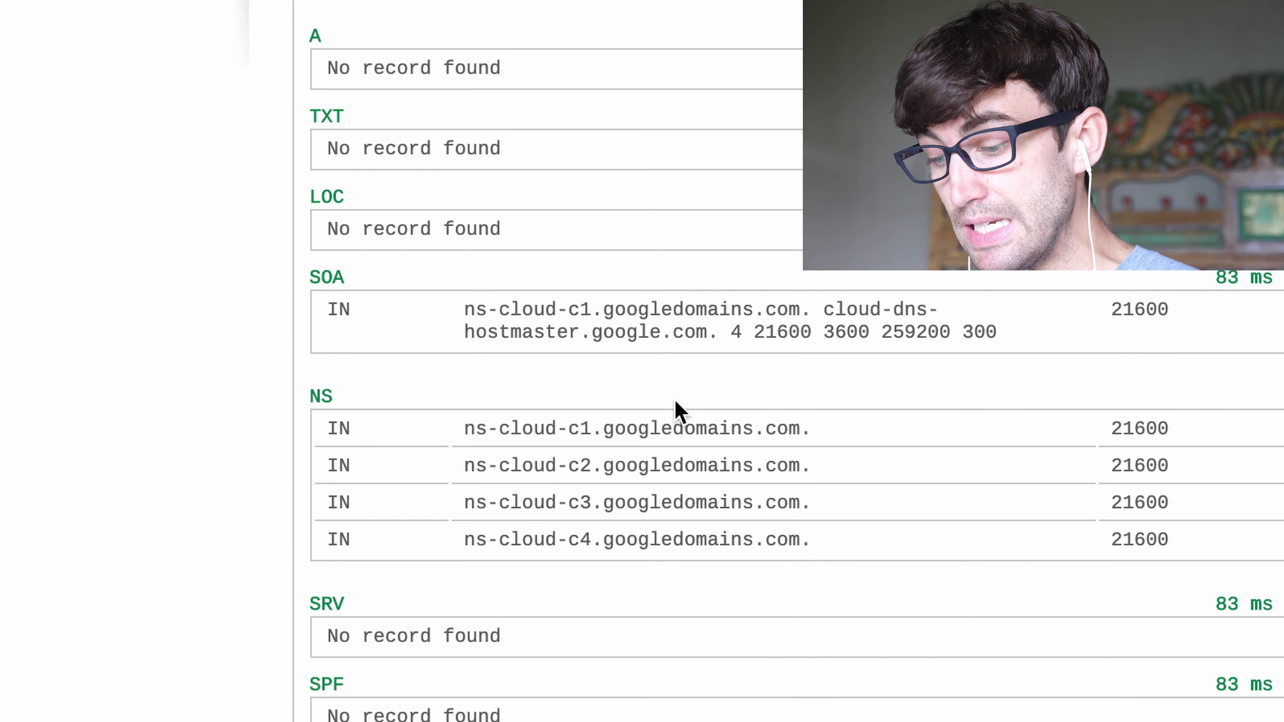
drag(475, 429, 761, 572)
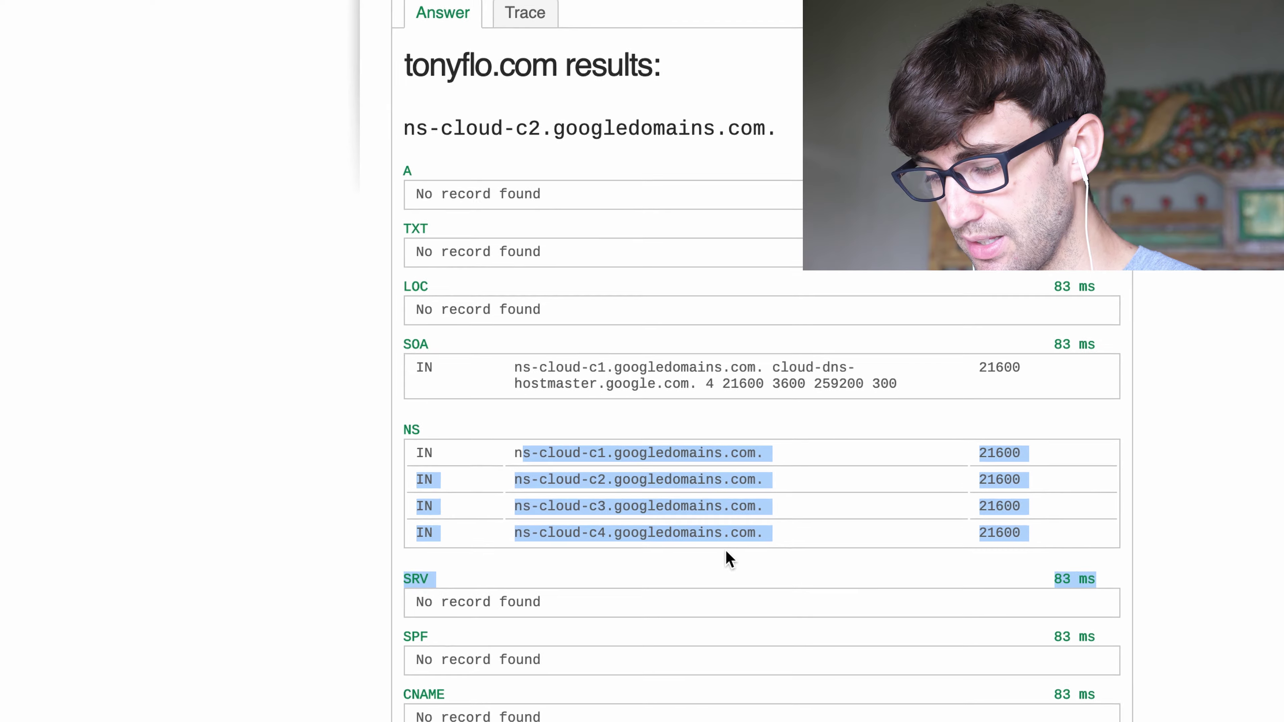
Step: Return to the Google Domains DNS page and compare the domain's configured name servers with the lookup's NS records
click(223, 3)
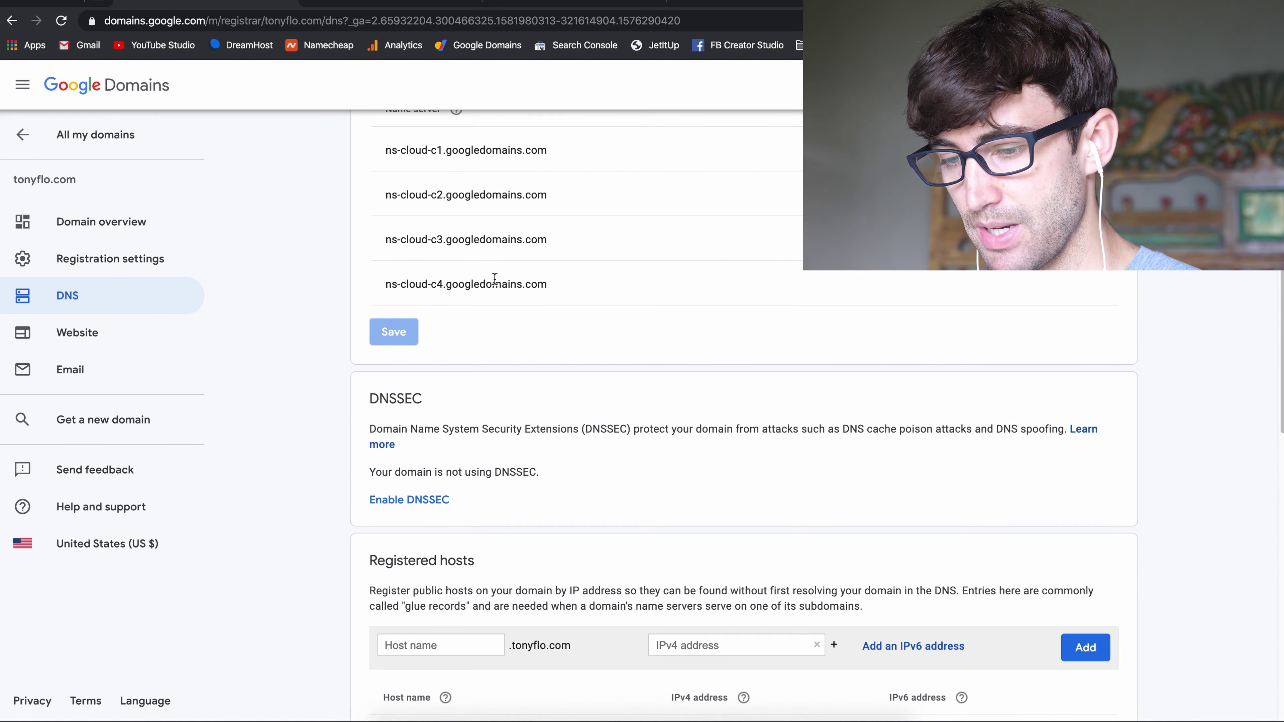
scroll(494, 280, up, 2)
scroll(495, 279, up, 2)
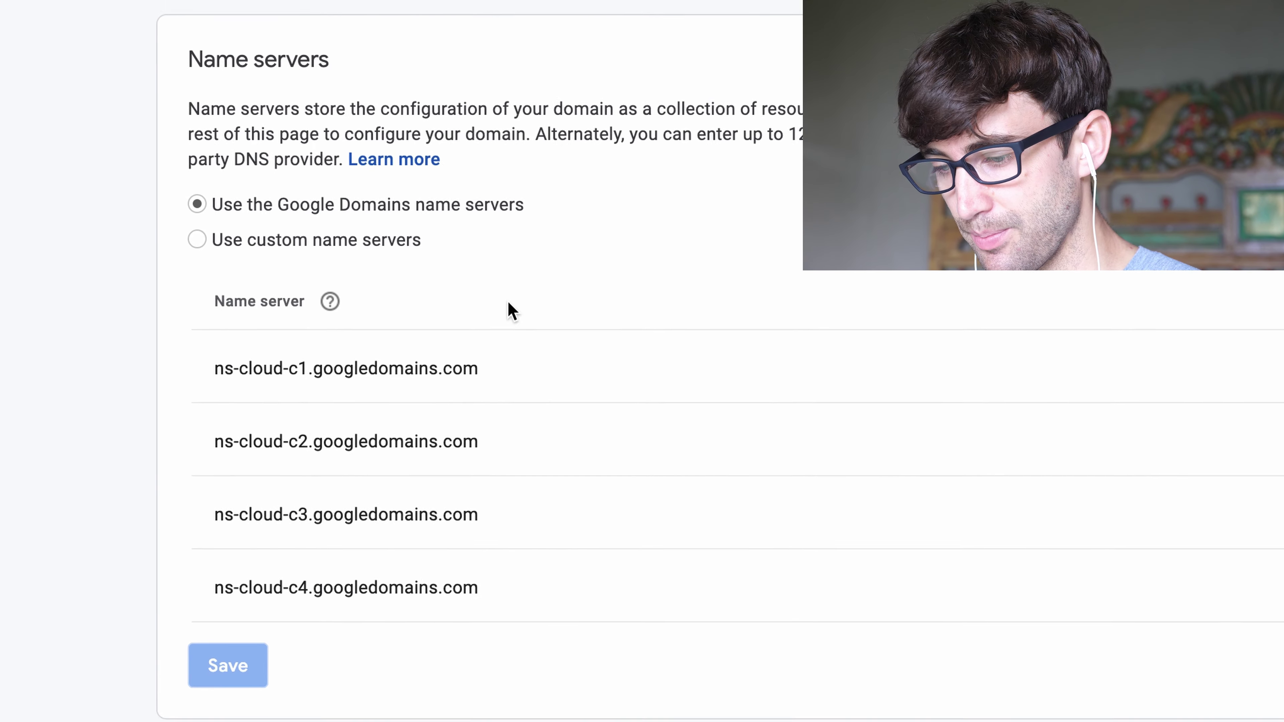